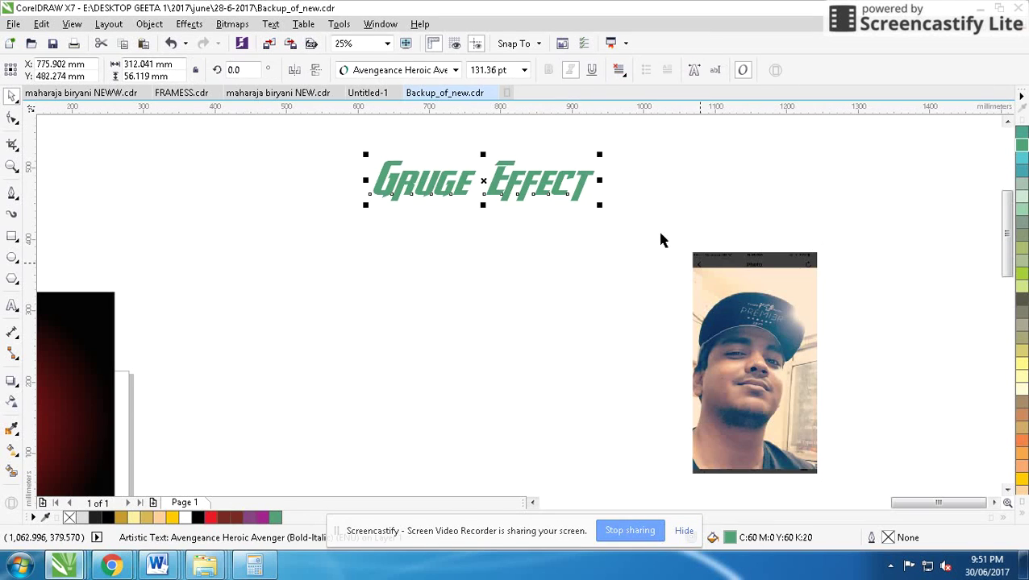
Start a Bezier outline at the photo's left edge and place nodes up the cheek
scroll(519, 313, up, 1)
click(13, 193)
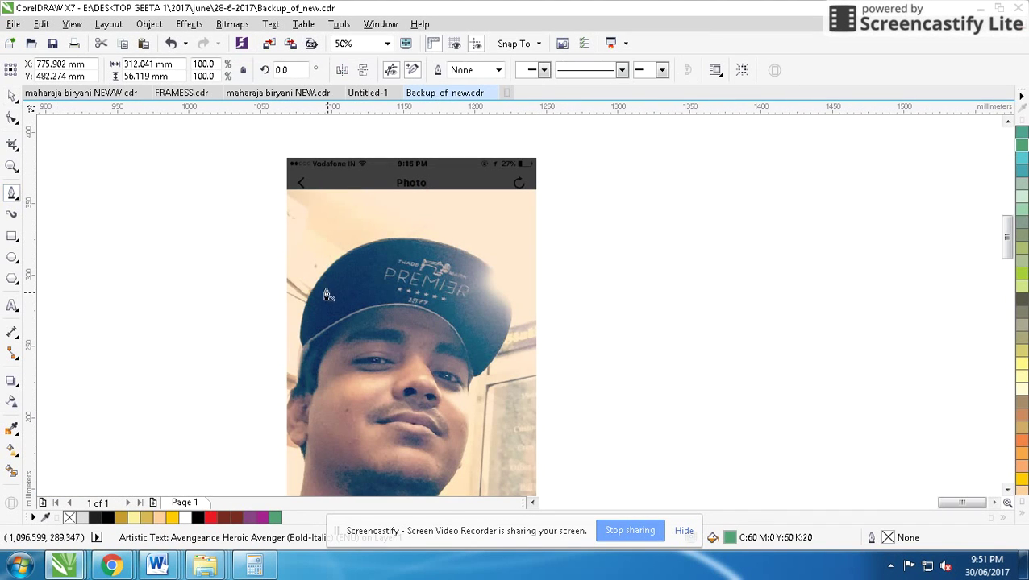
click(286, 410)
scroll(286, 410, up, 1)
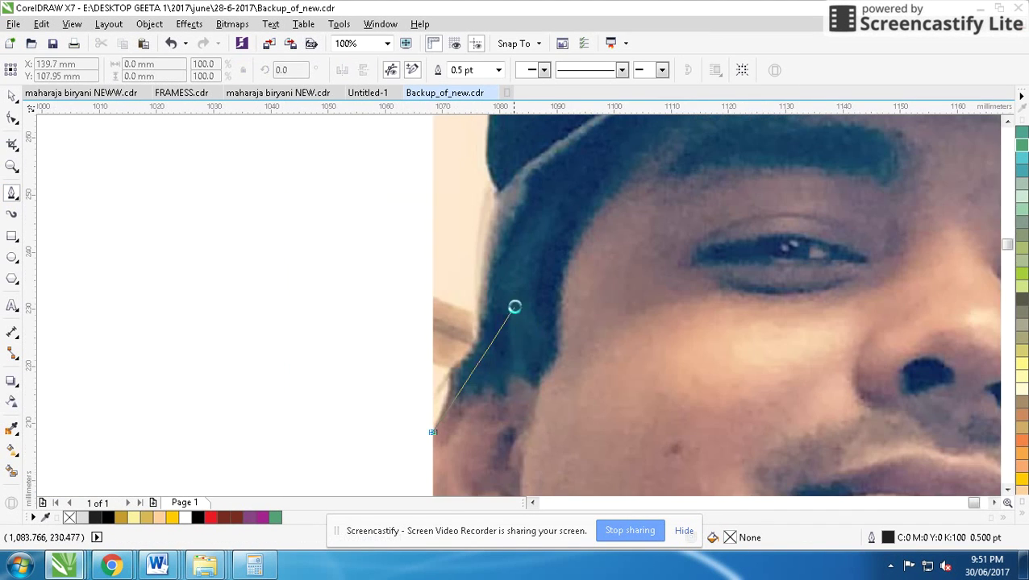
click(469, 360)
click(479, 296)
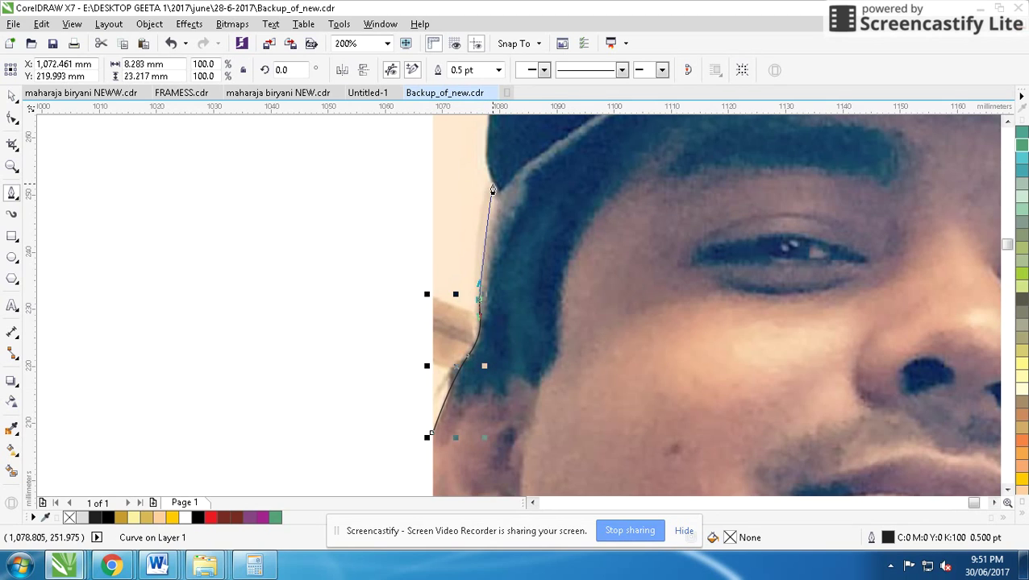
scroll(492, 190, down, 2)
scroll(530, 292, up, 1)
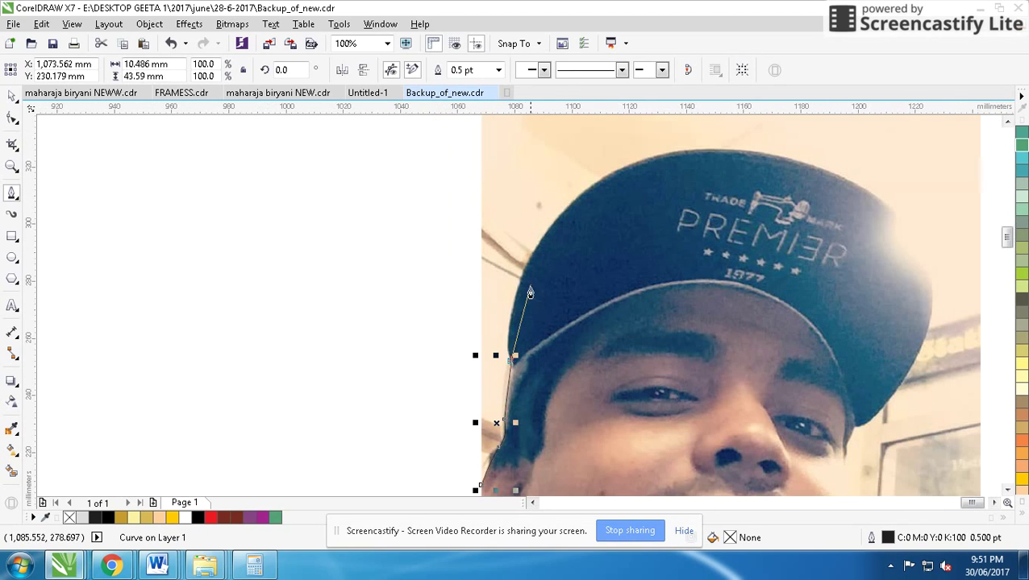
click(540, 240)
key(ctrl+z)
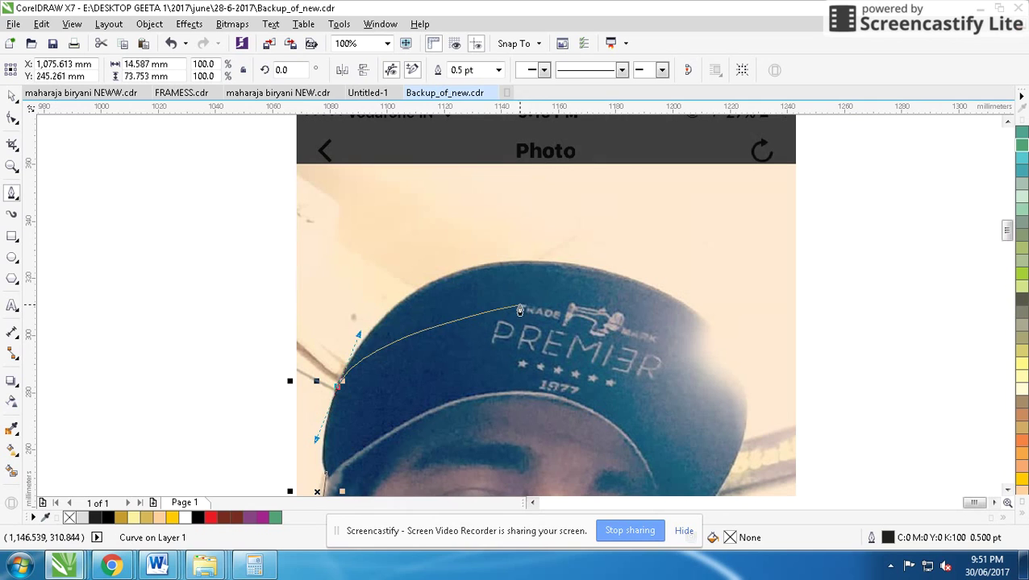
Continue the Bezier curve over the cap and down the right side of the face
drag(549, 263, 673, 271)
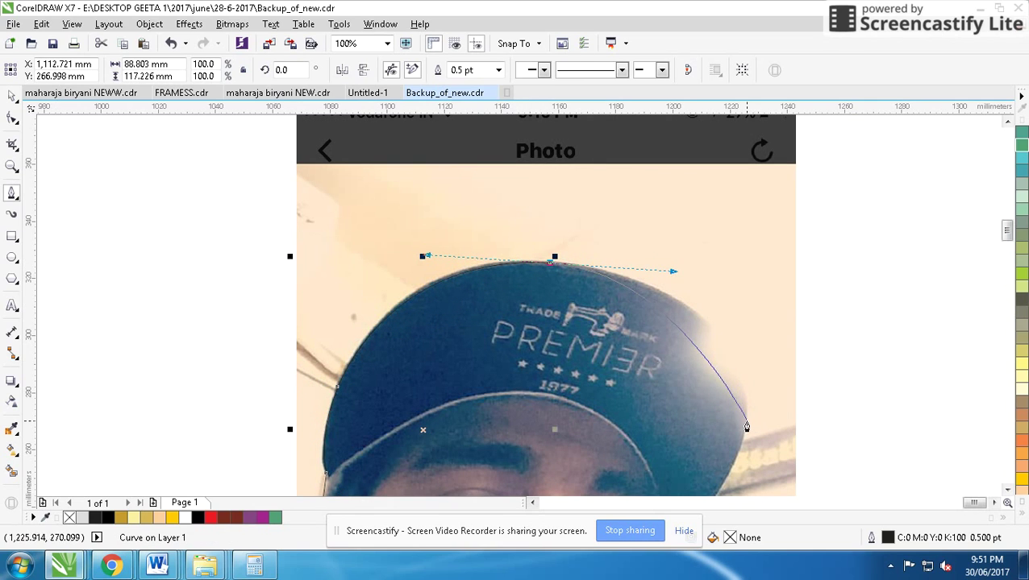
drag(745, 427, 747, 471)
scroll(334, 323, down, 1)
scroll(519, 300, up, 1)
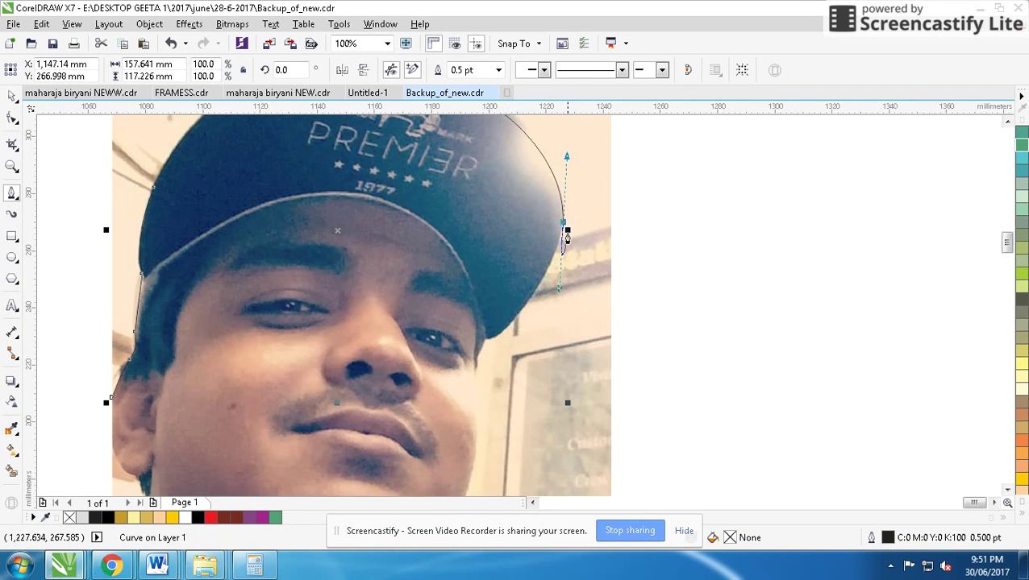
mouse_move(484, 343)
mouse_down()
mouse_move(433, 385)
mouse_move(424, 372)
mouse_up()
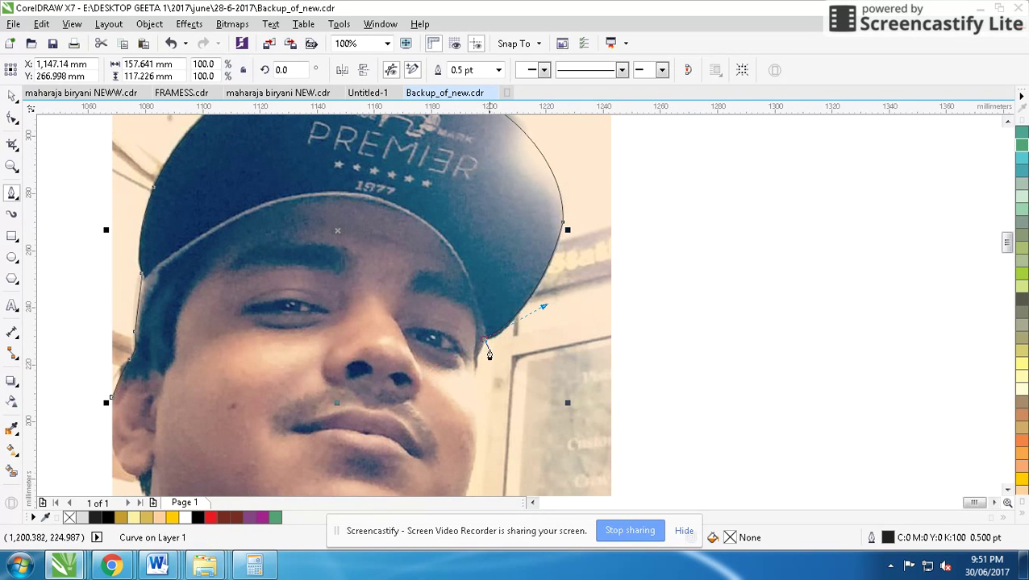
scroll(488, 354, up, 1)
click(512, 293)
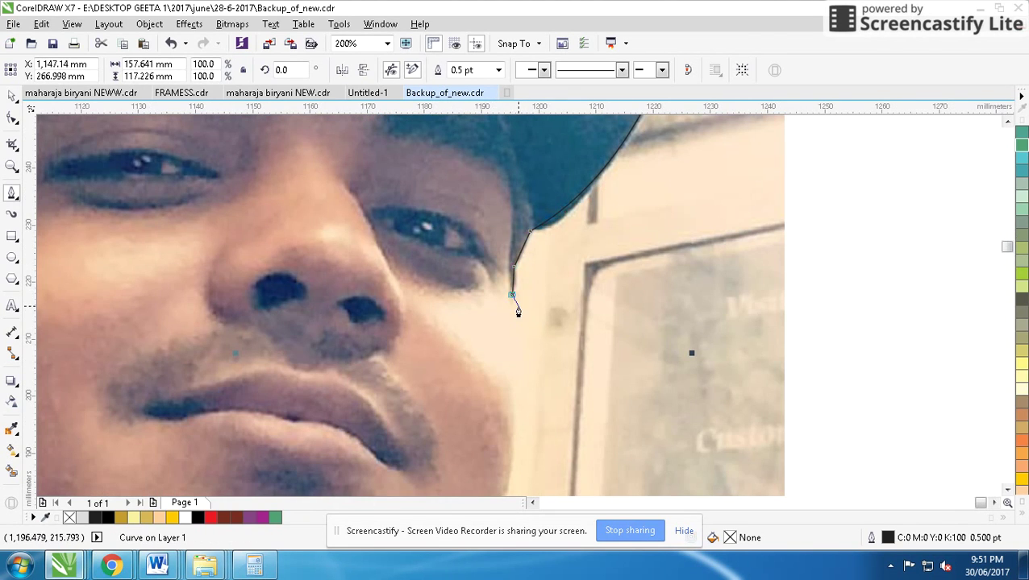
scroll(517, 306, down, 1)
scroll(520, 339, up, 1)
click(519, 314)
Extend the outline around the chin, down the neck, and along the collar and shoulder
scroll(518, 305, down, 1)
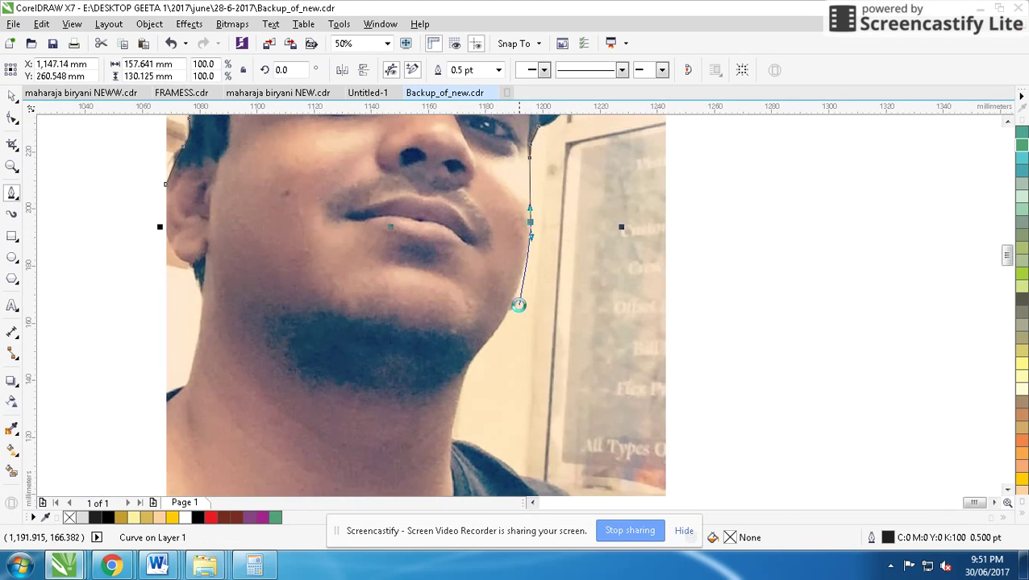
click(492, 340)
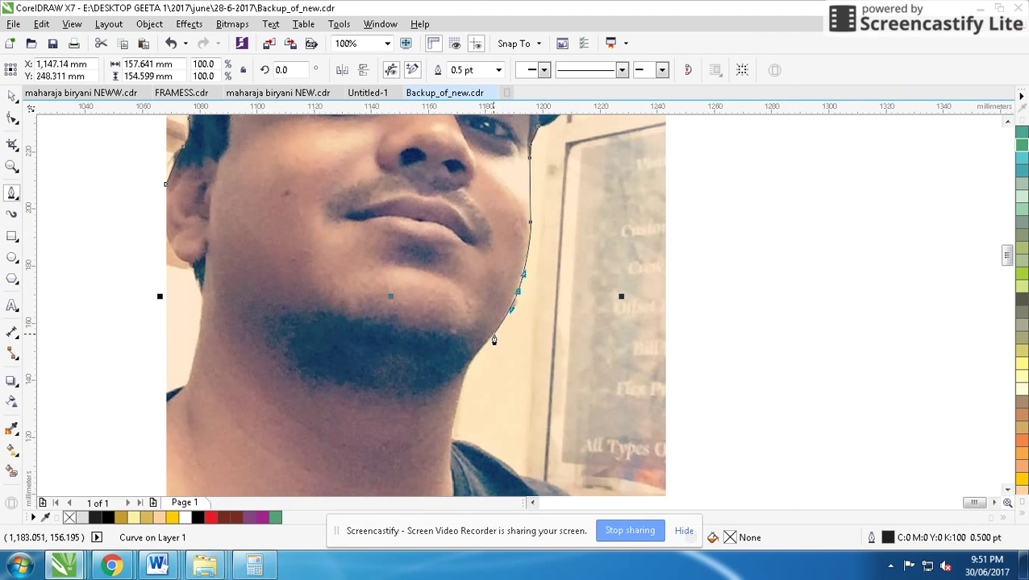
scroll(484, 365, up, 1)
scroll(518, 306, up, 1)
click(476, 322)
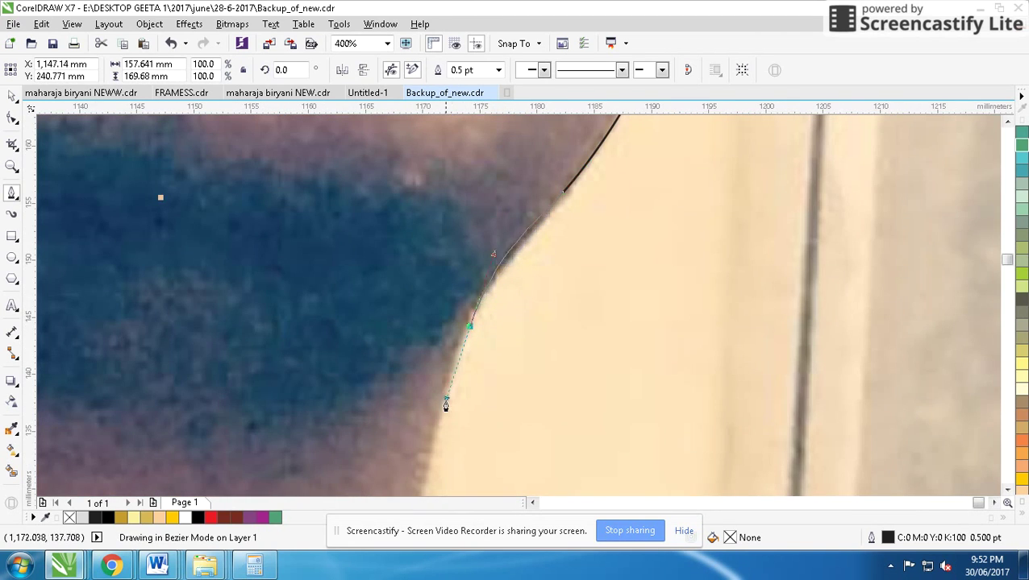
scroll(521, 291, down, 1)
scroll(521, 299, up, 1)
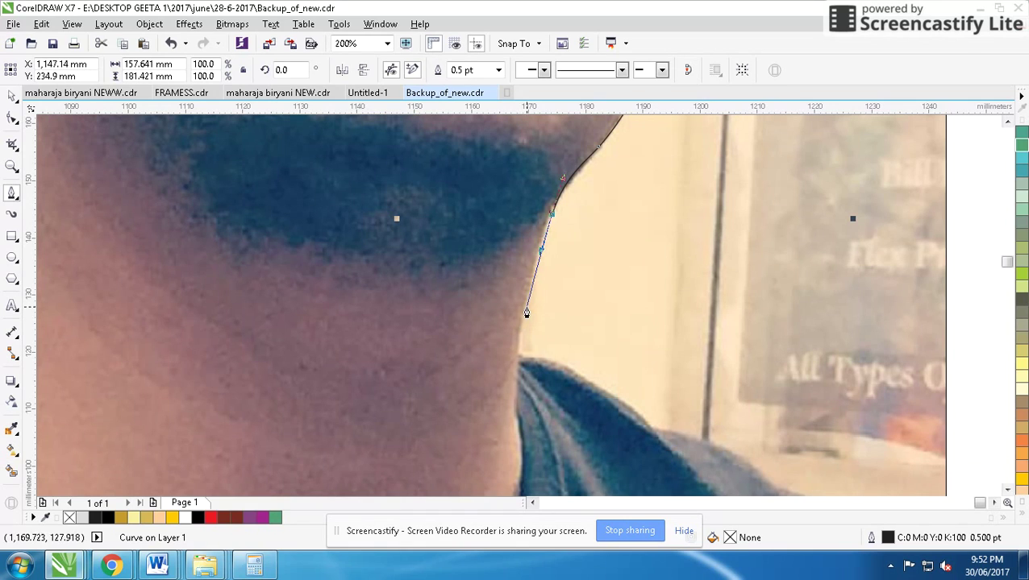
click(518, 367)
click(518, 361)
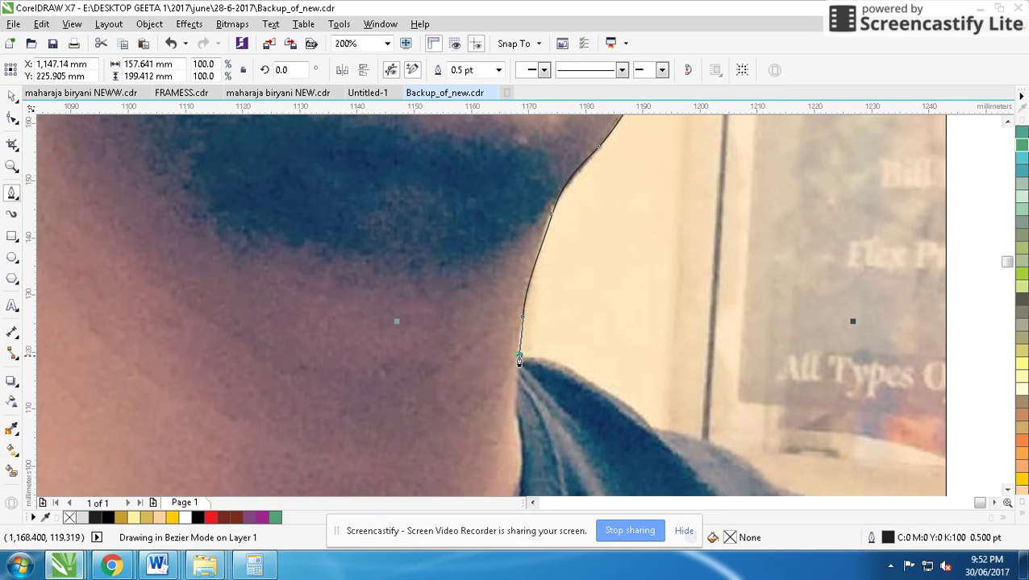
click(549, 364)
scroll(615, 394, down, 1)
scroll(526, 310, up, 1)
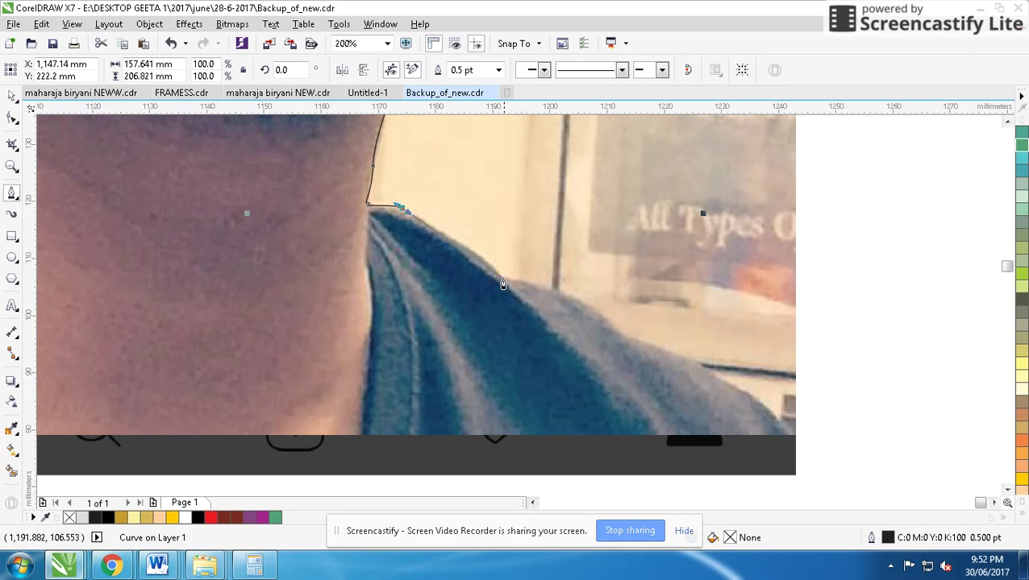
click(502, 280)
drag(574, 302, 650, 343)
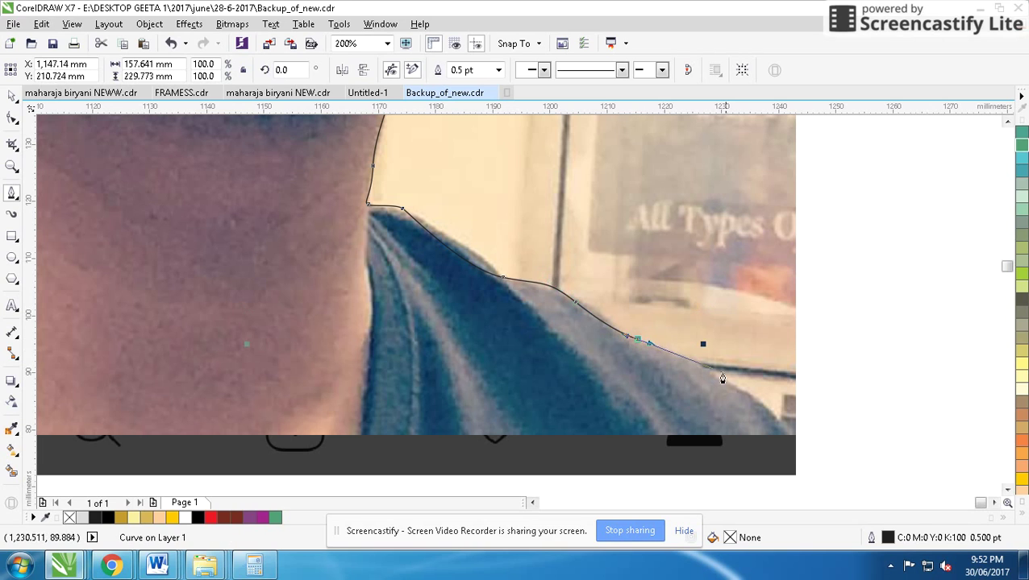
Run the outline to the photo's bottom-right corner, then across to the bottom-left corner
click(796, 435)
scroll(795, 436, down, 2)
scroll(520, 298, down, 2)
scroll(525, 282, up, 1)
scroll(519, 307, up, 1)
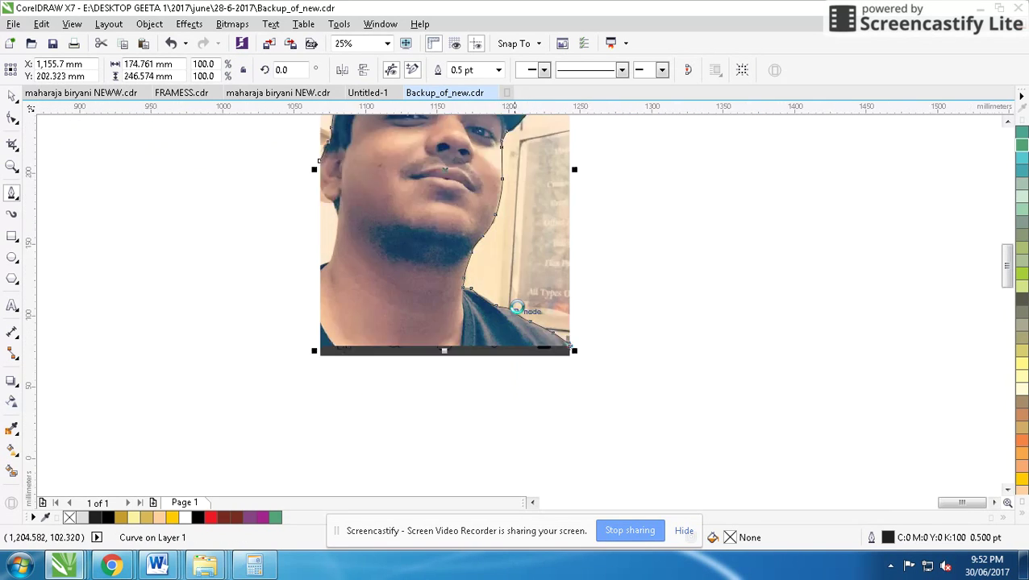
scroll(511, 327, up, 1)
click(131, 381)
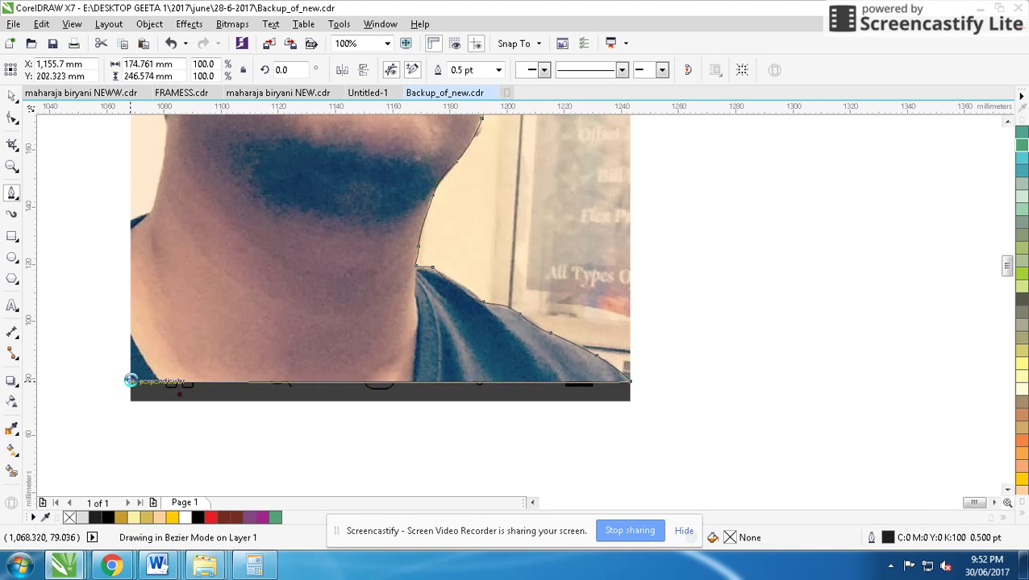
scroll(519, 306, down, 1)
scroll(510, 315, up, 2)
Trace the outline back up the left edge and neck to the ear
click(494, 322)
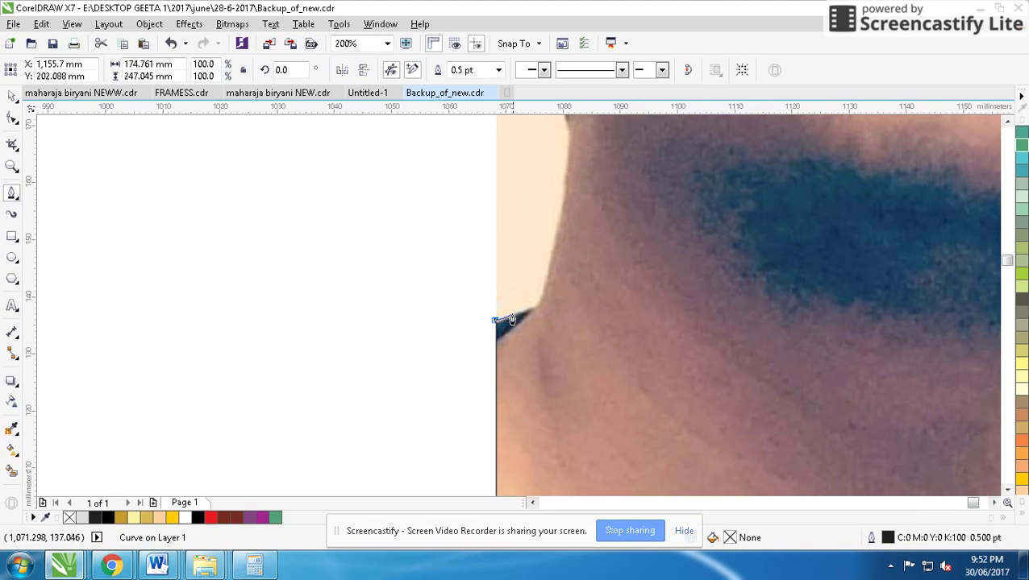
click(541, 303)
scroll(551, 275, down, 1)
scroll(519, 290, up, 1)
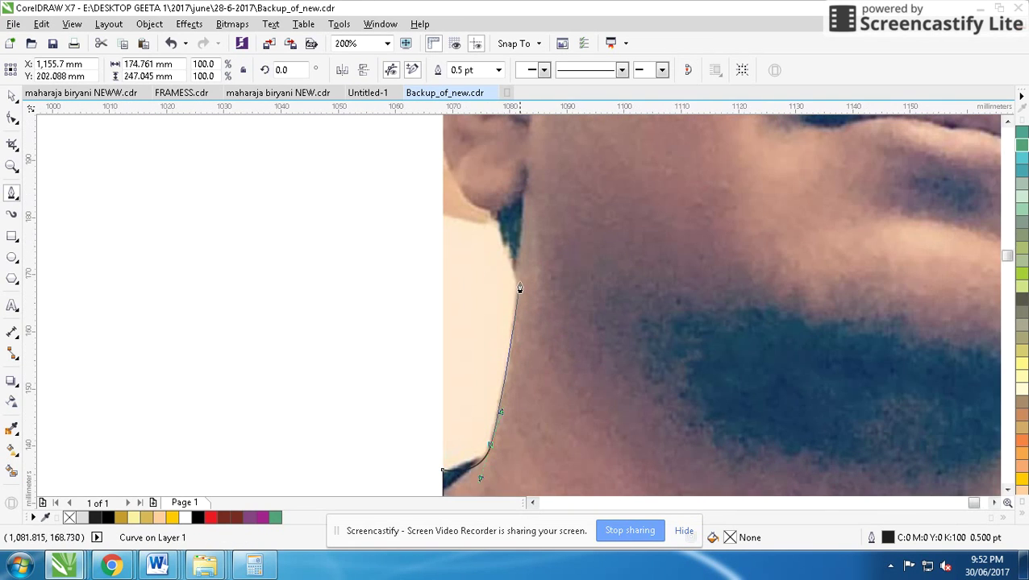
click(467, 202)
scroll(519, 298, down, 1)
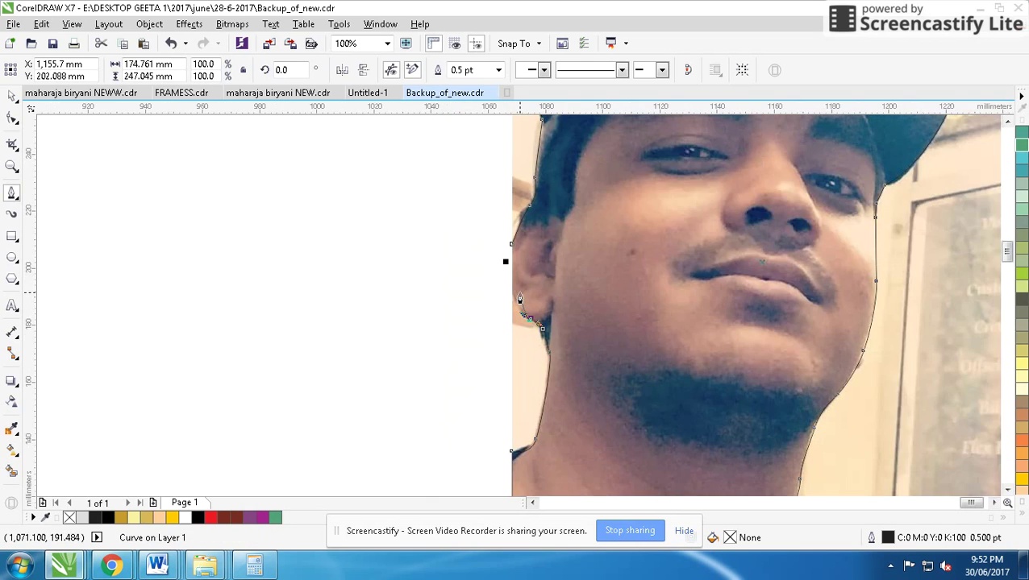
scroll(517, 296, up, 2)
click(501, 287)
scroll(507, 291, down, 1)
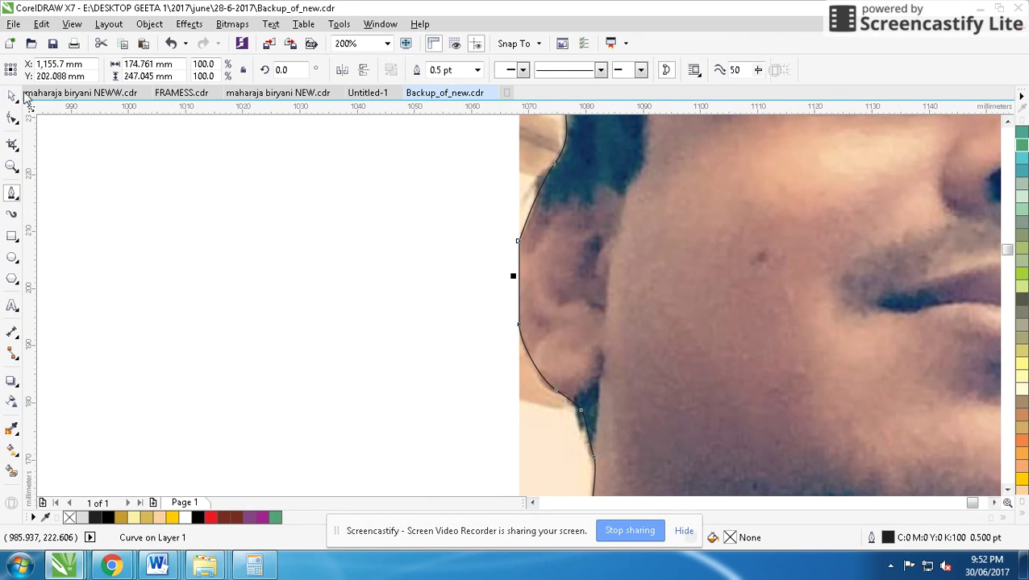
Intersect the traced outline with the photo to cut out the head and shoulders
shift+click(523, 131)
click(461, 70)
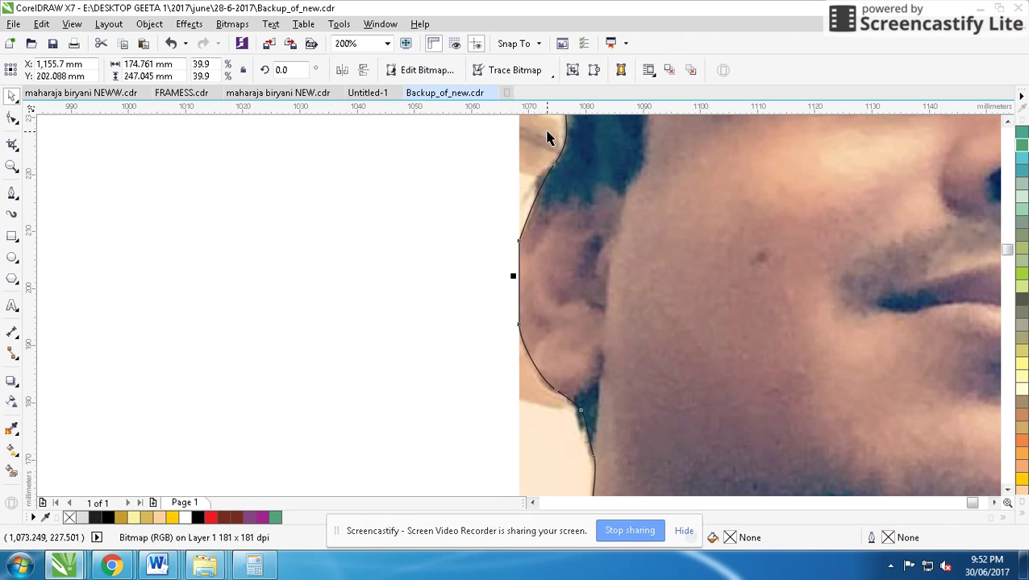
scroll(564, 161, down, 5)
mouse_move(536, 306)
mouse_down()
mouse_move(500, 310)
mouse_move(722, 310)
mouse_up()
scroll(499, 311, up, 2)
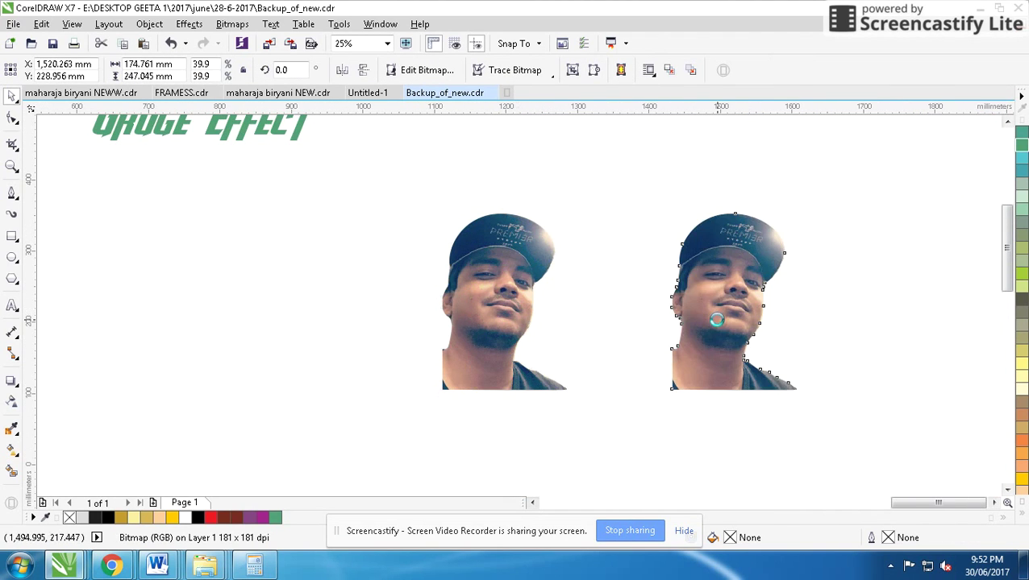
scroll(712, 302, up, 2)
Convert the cut-out portrait to a bitmap with the default colour mode
click(229, 24)
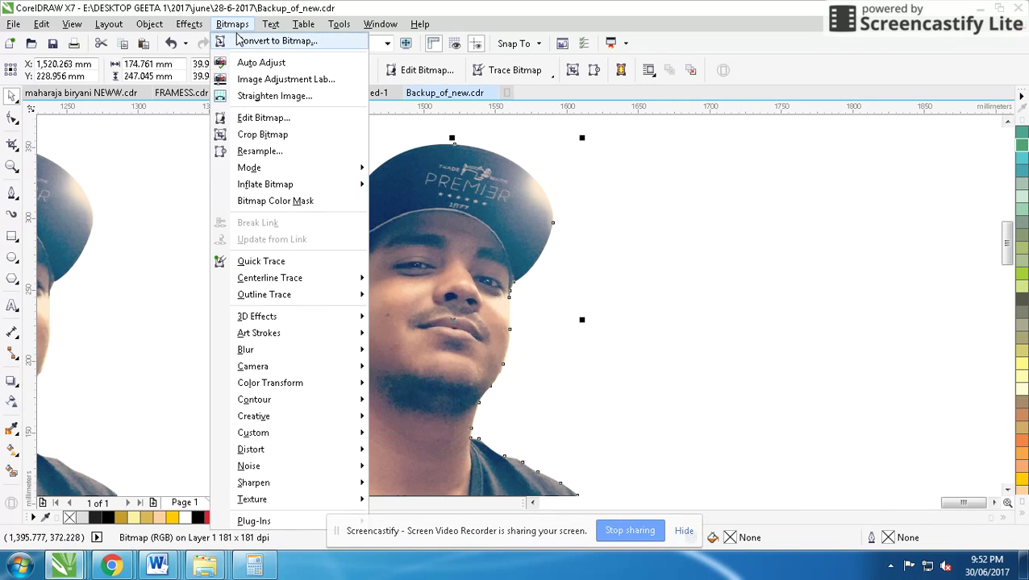
click(266, 38)
drag(517, 184, 700, 176)
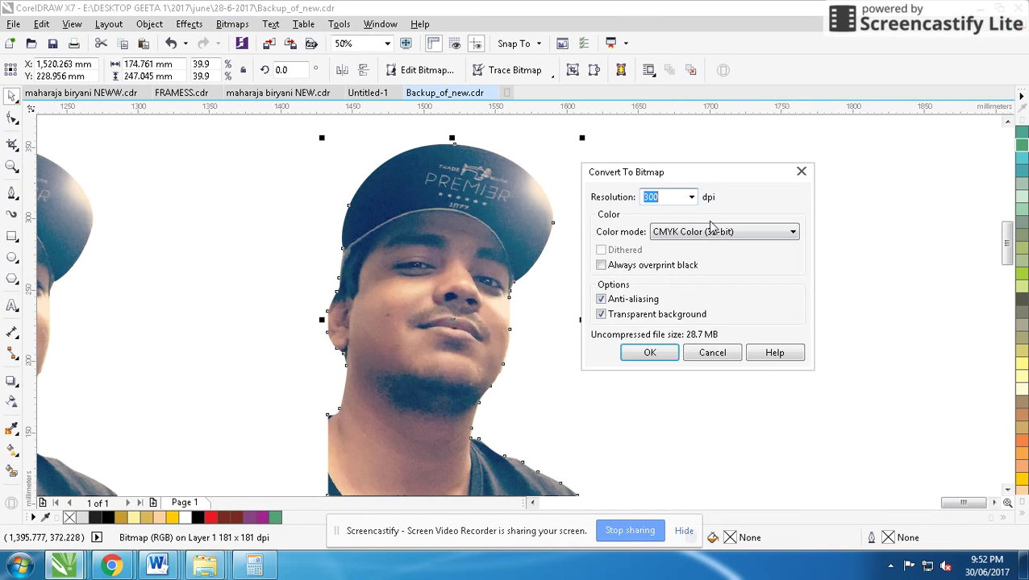
click(724, 231)
click(706, 287)
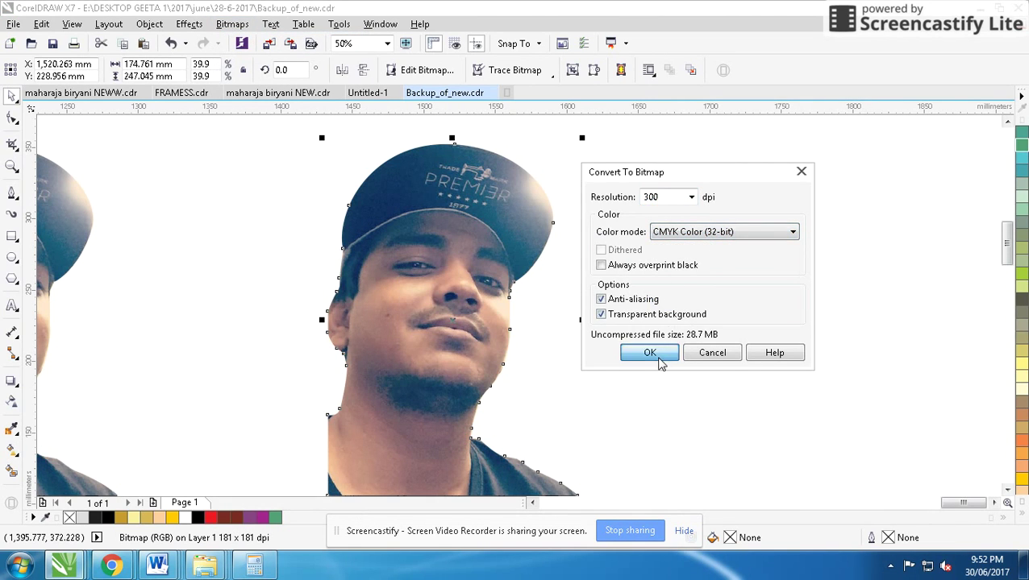
click(653, 355)
Convert the portrait copy to a Grayscale (8-bit) bitmap
click(188, 24)
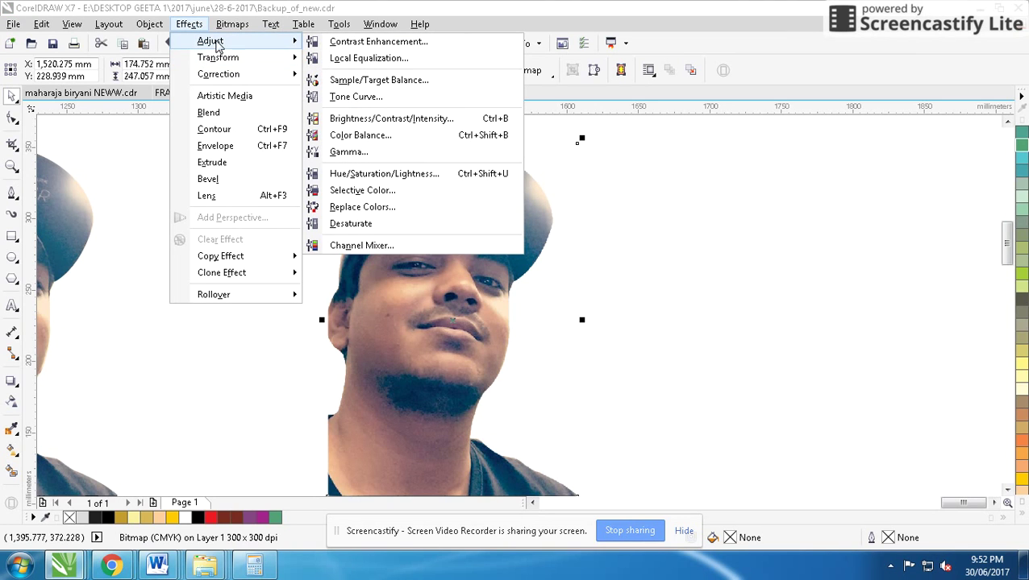
mouse_move(220, 74)
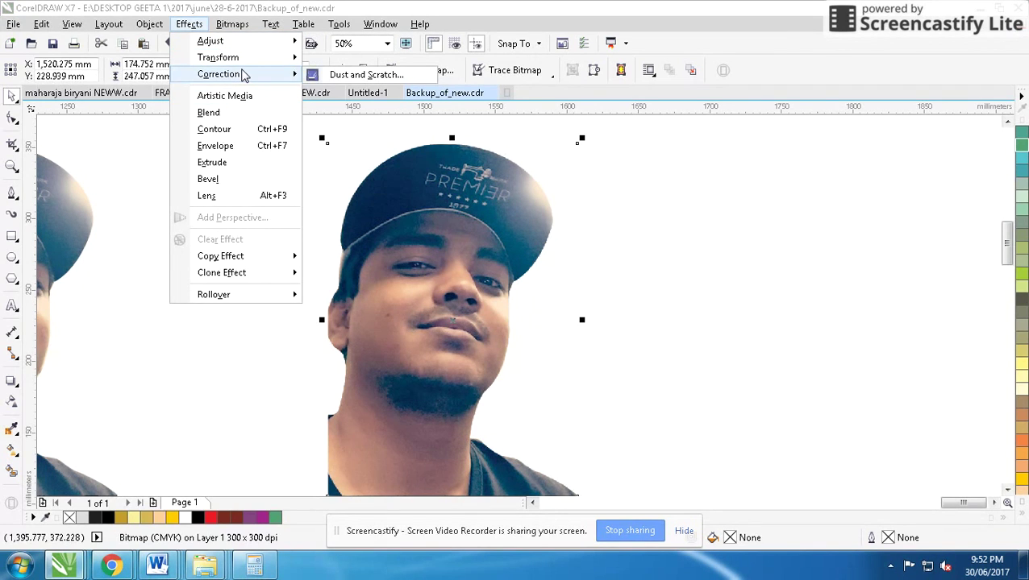
click(265, 38)
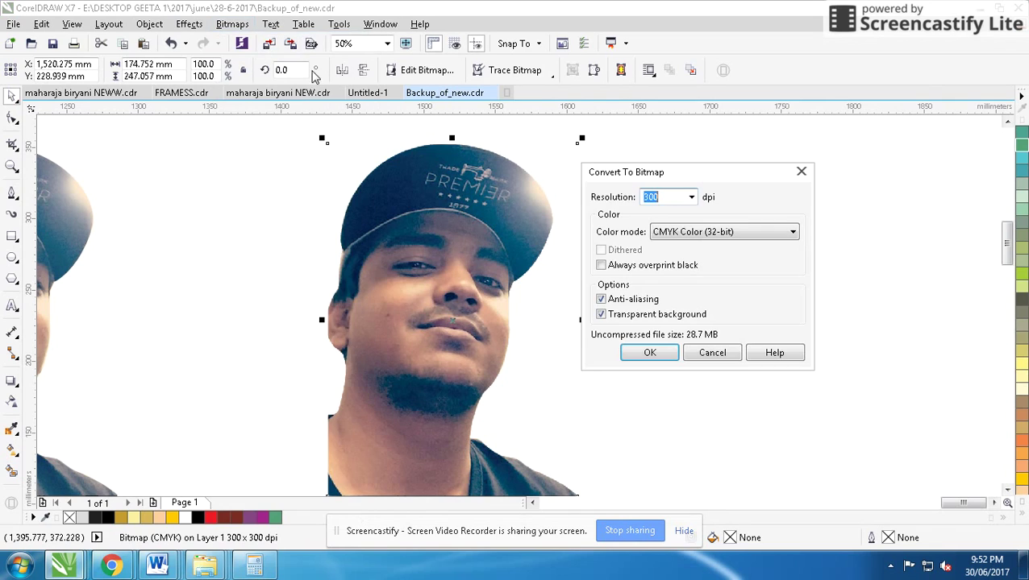
click(679, 234)
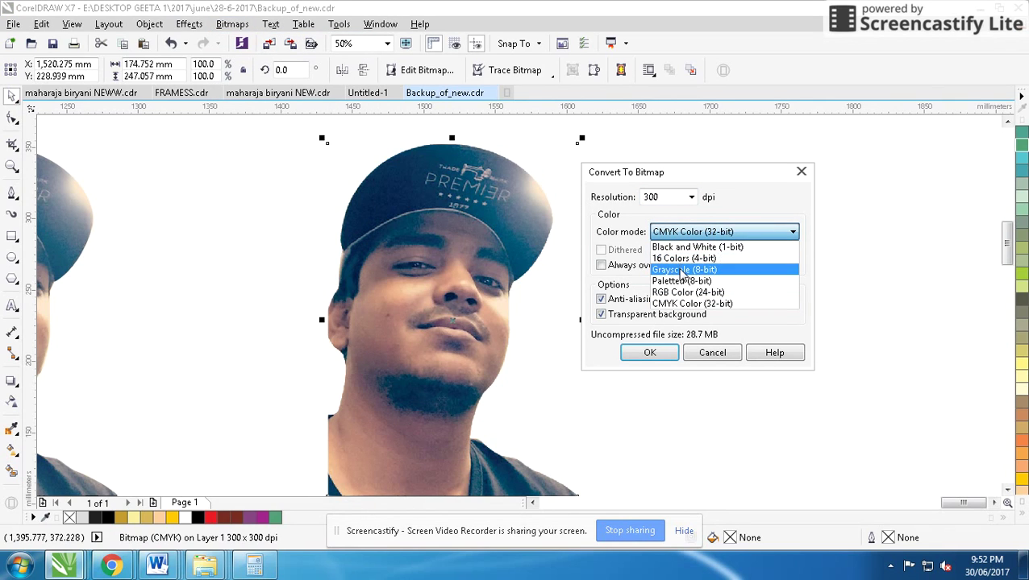
click(681, 267)
click(650, 352)
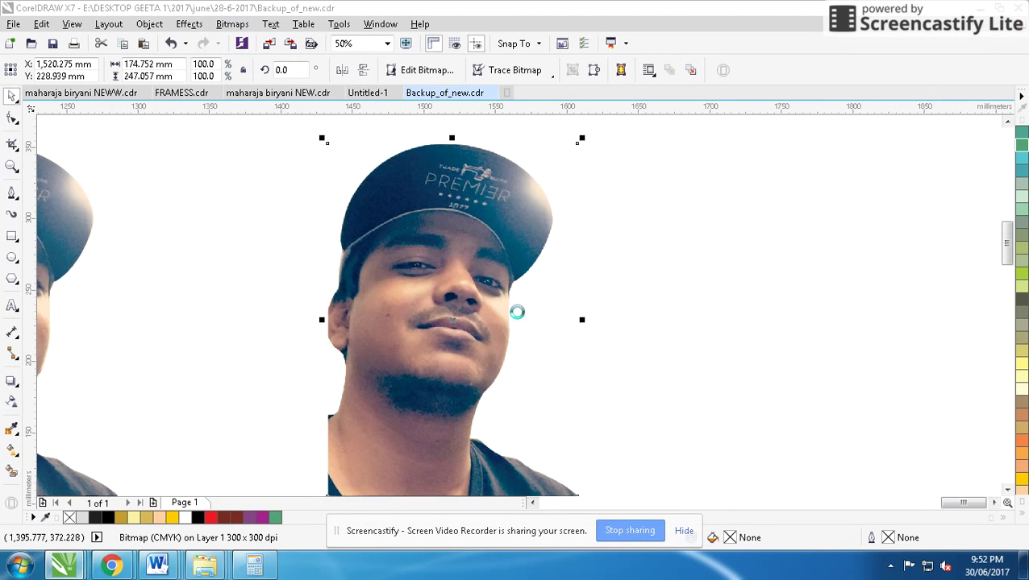
scroll(517, 310, down, 1)
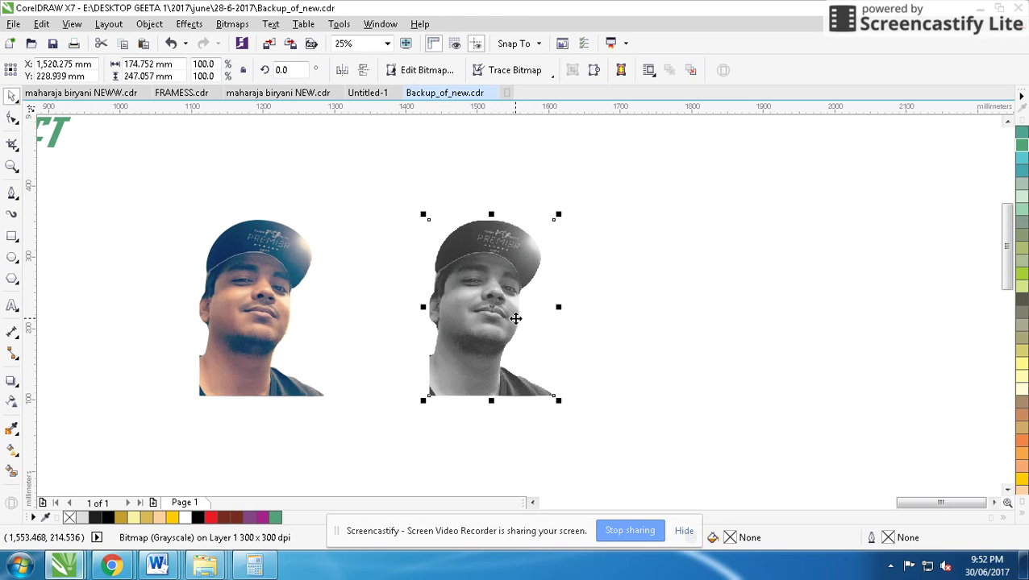
Raise the grayscale portrait's contrast to 20, then browse the Bitmaps and Effects menus
key(ctrl+b)
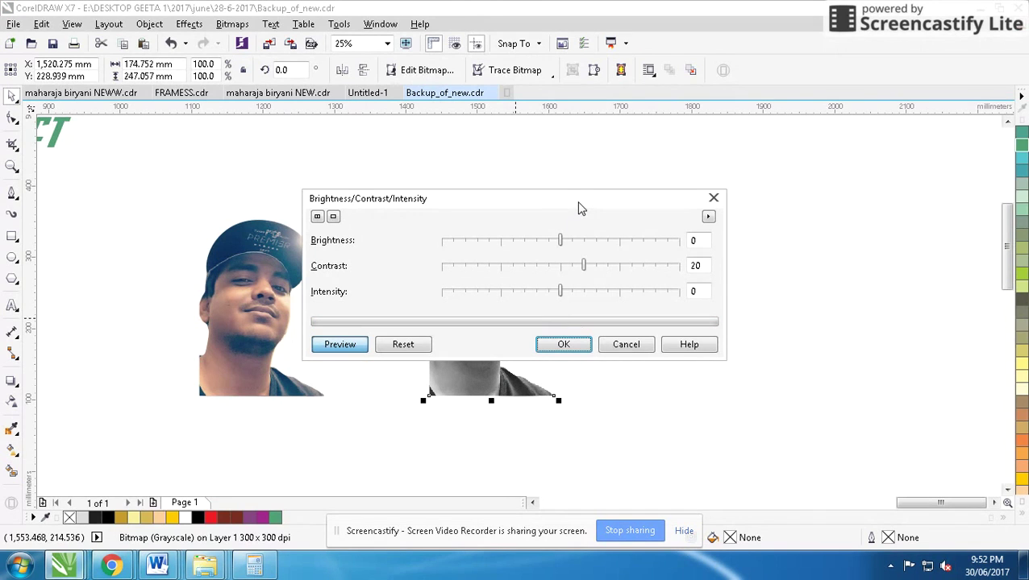
mouse_move(578, 208)
mouse_down()
mouse_move(584, 425)
mouse_move(871, 209)
mouse_up()
click(786, 327)
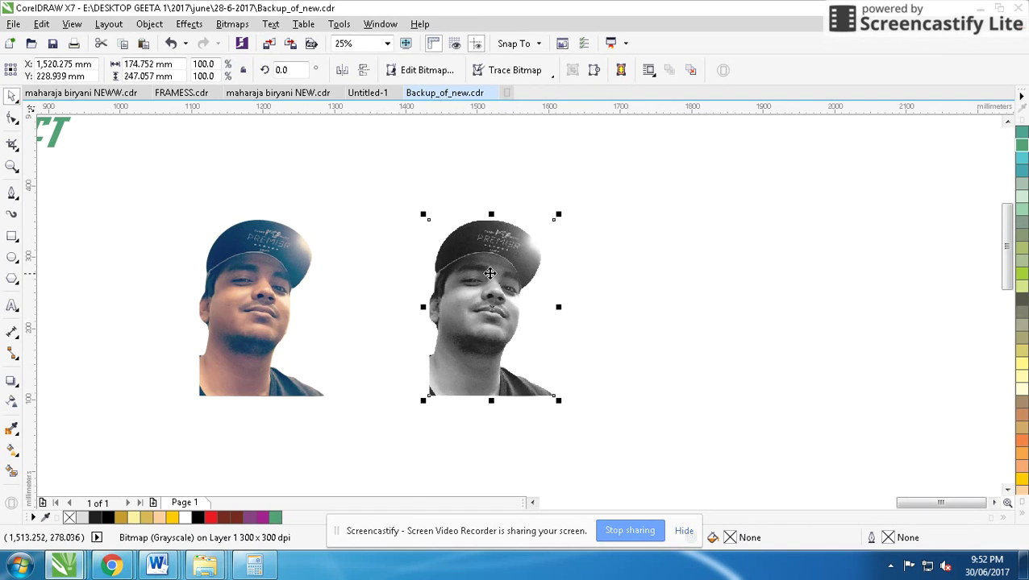
scroll(528, 315, up, 1)
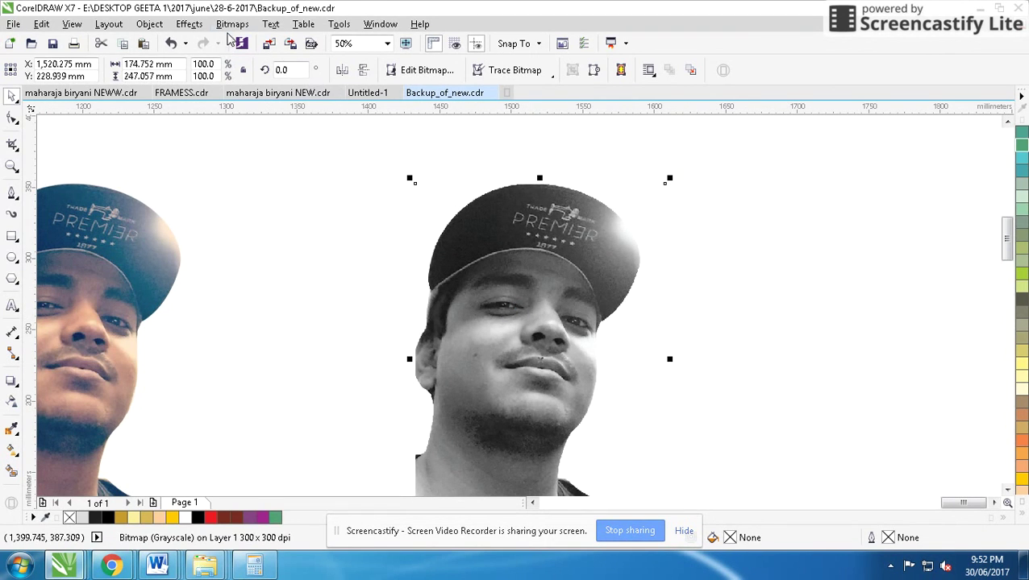
click(232, 24)
click(457, 159)
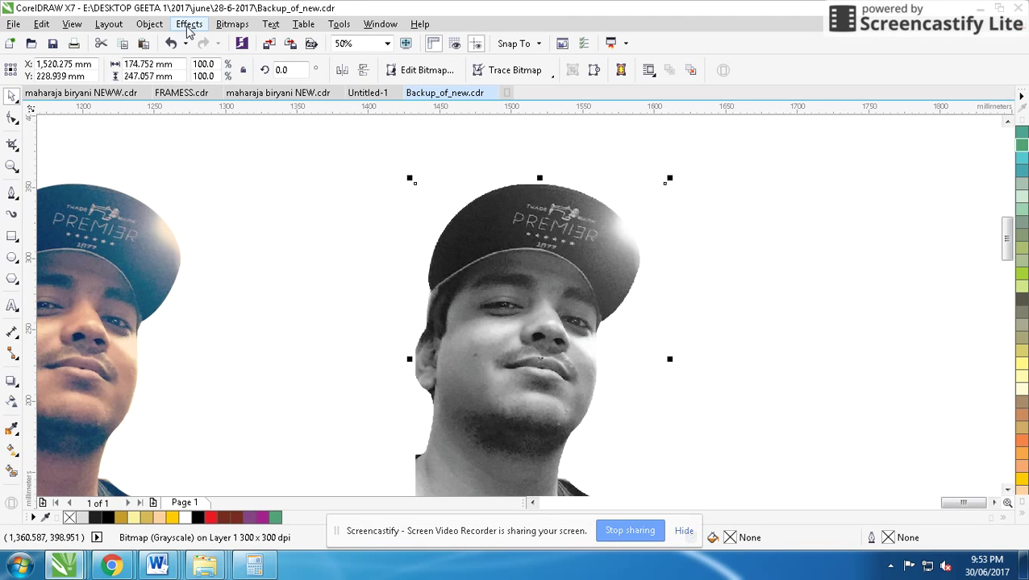
click(188, 26)
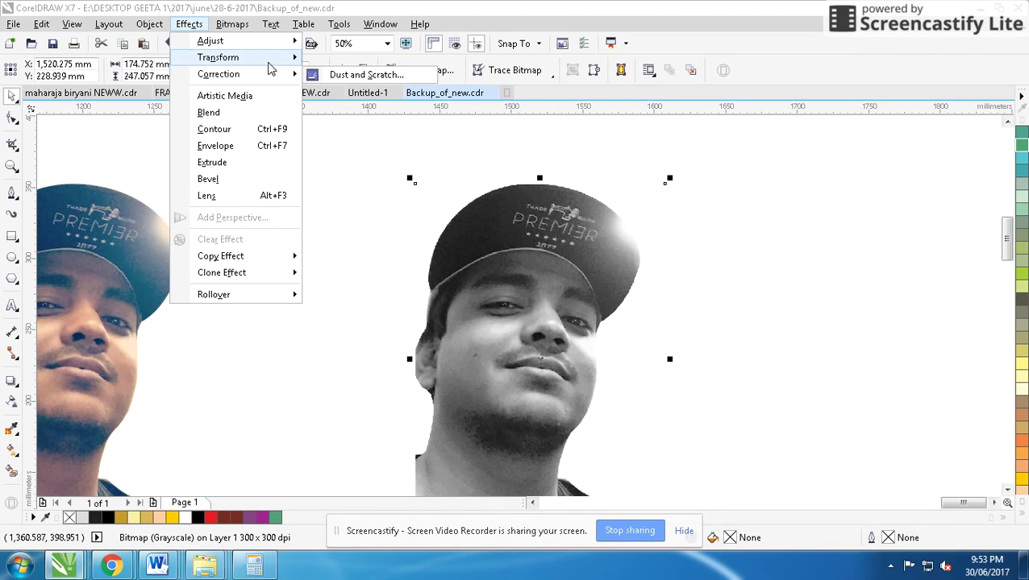
mouse_move(234, 41)
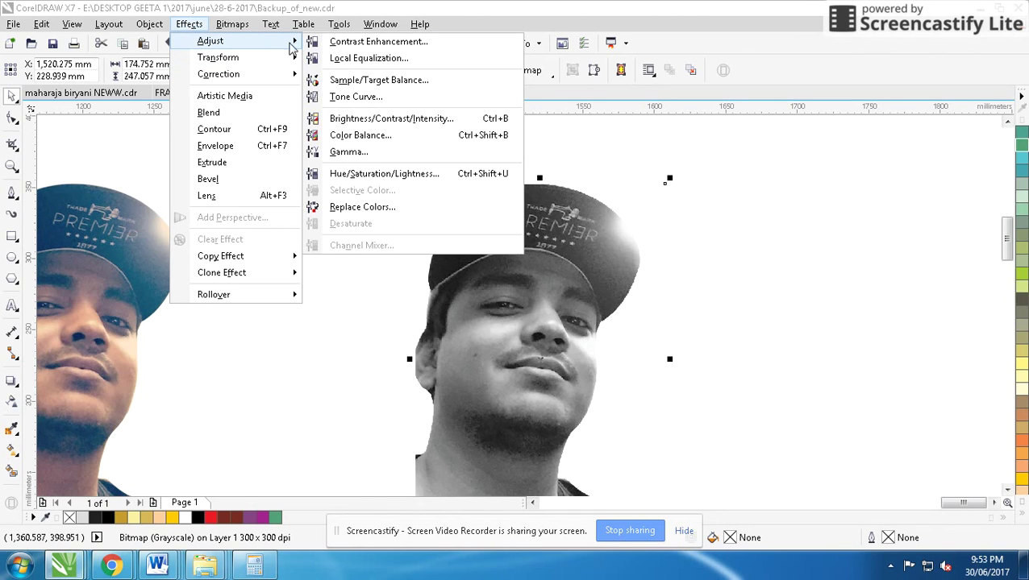
In Tone Curve, add points to deepen the shadows and steepen the curve
click(358, 97)
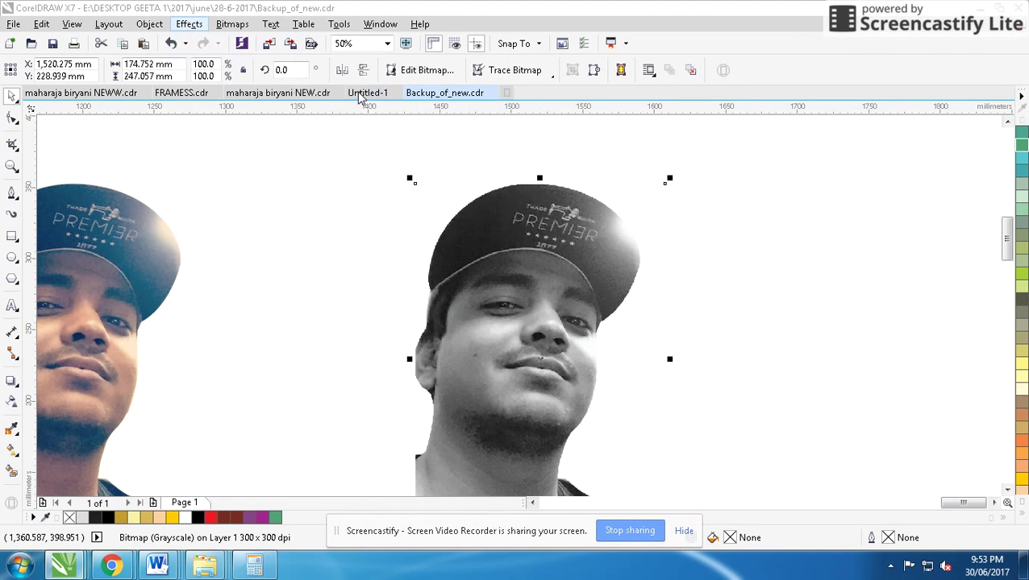
drag(428, 103, 750, 125)
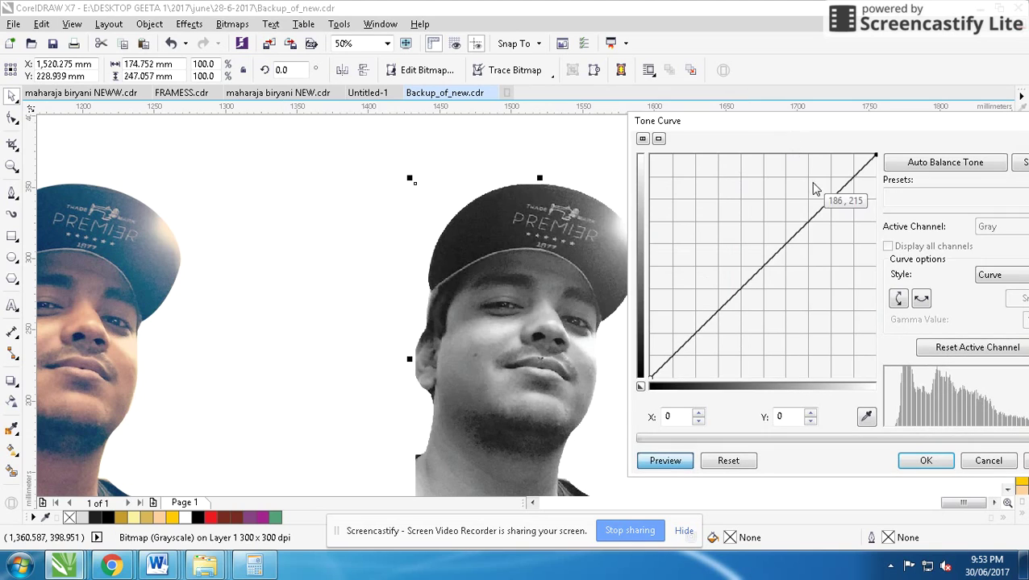
drag(774, 258, 772, 270)
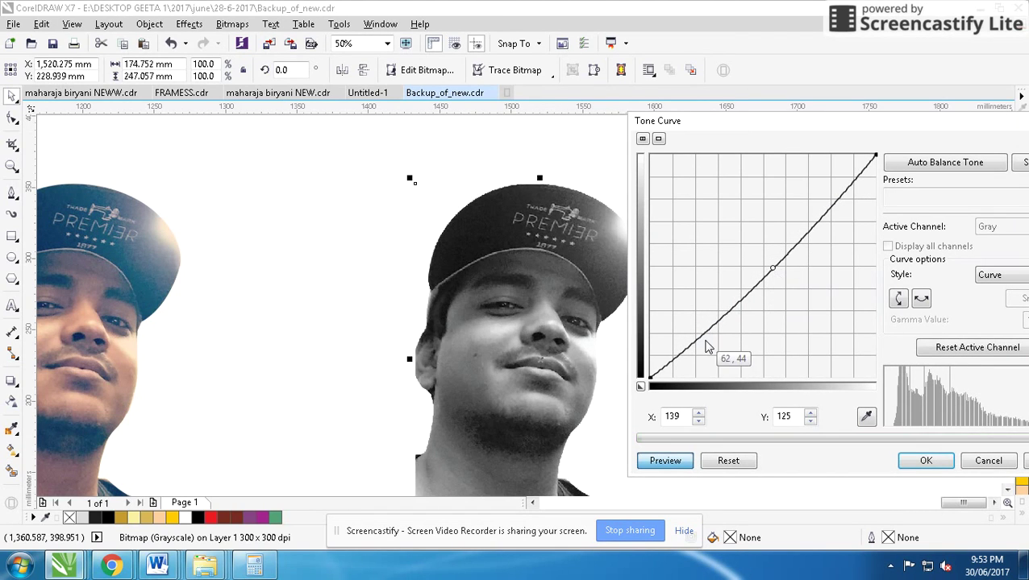
drag(699, 343, 710, 367)
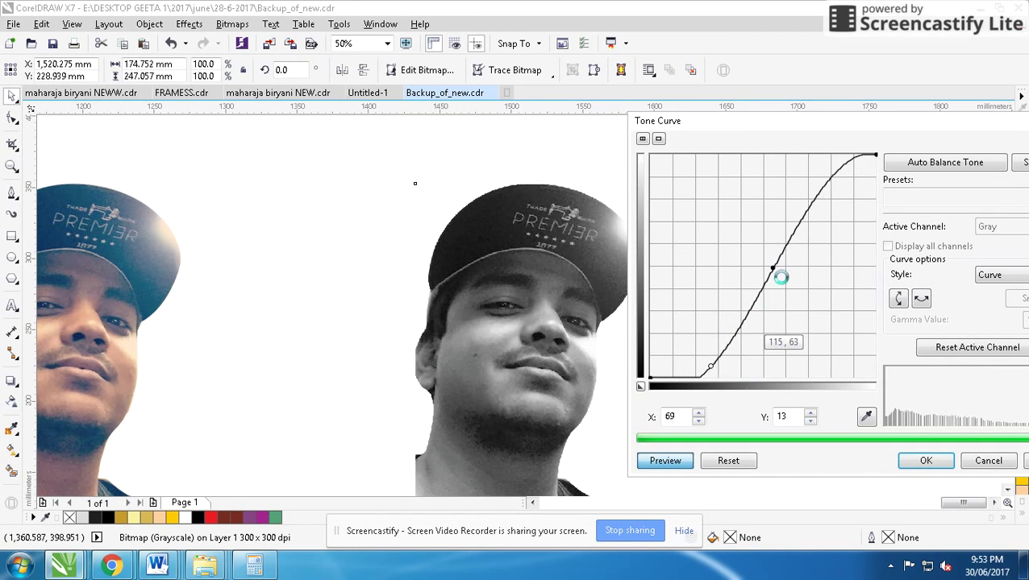
drag(772, 270, 731, 230)
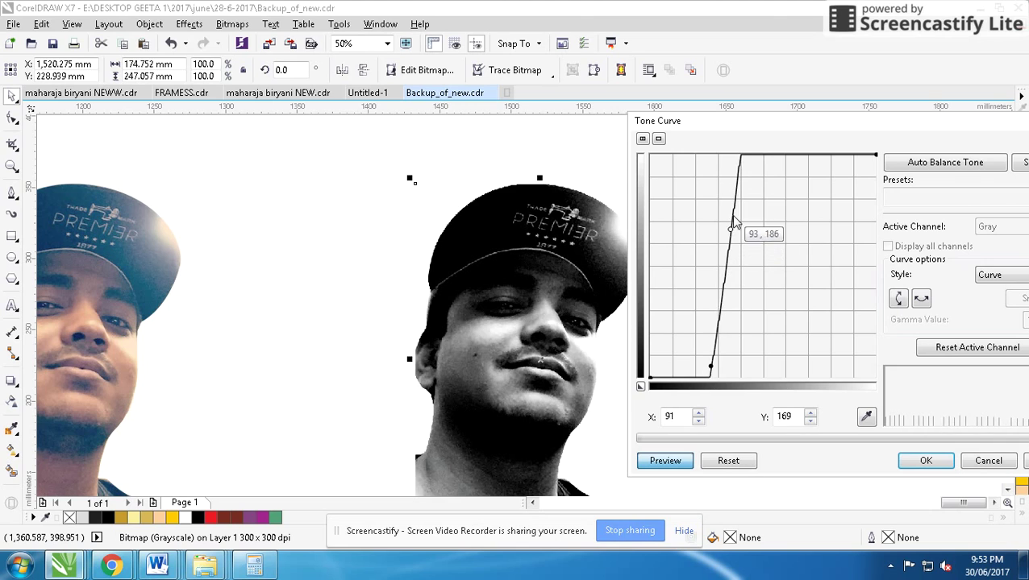
drag(735, 179, 723, 239)
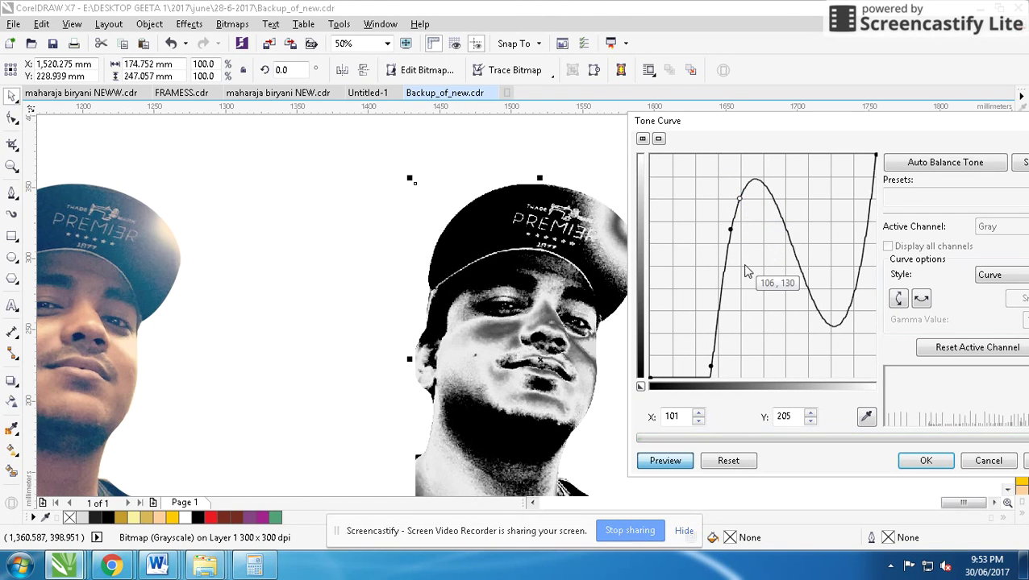
Raise the curve's end for white highlights, refine the points, and apply the tone curve
drag(733, 199, 758, 192)
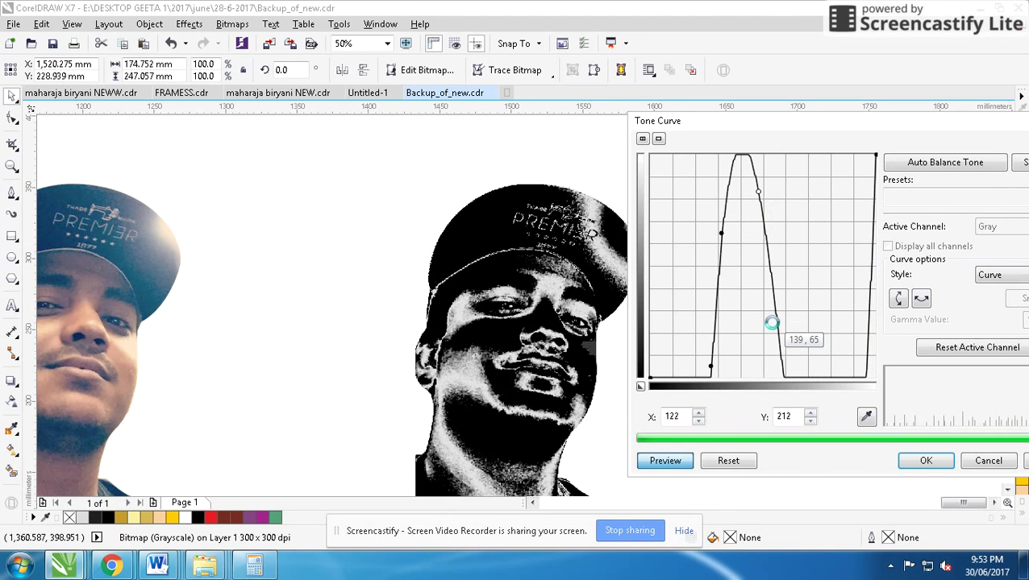
mouse_move(788, 375)
mouse_down()
mouse_move(819, 271)
mouse_move(785, 168)
mouse_up()
drag(723, 228, 720, 243)
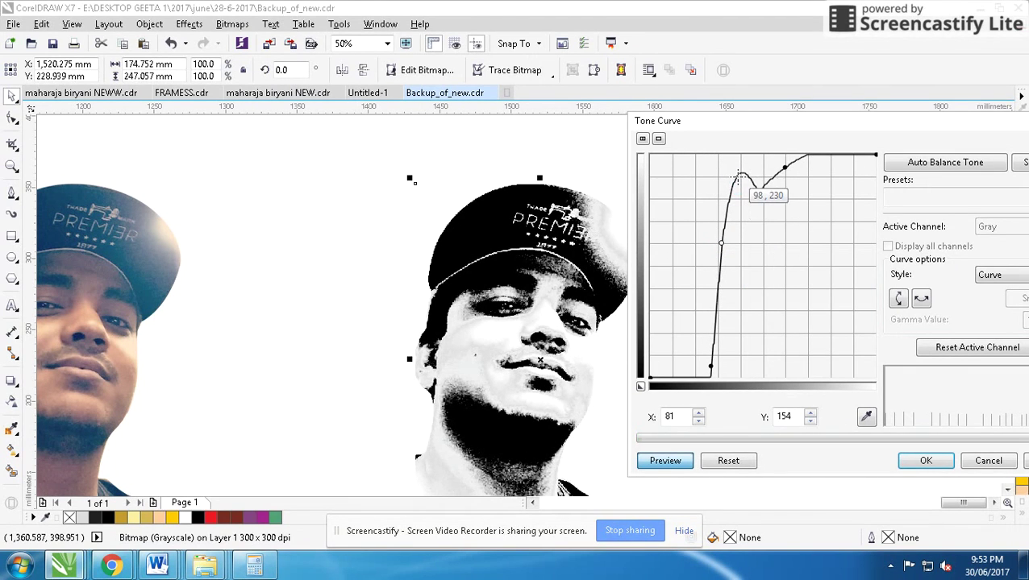
drag(736, 188, 732, 204)
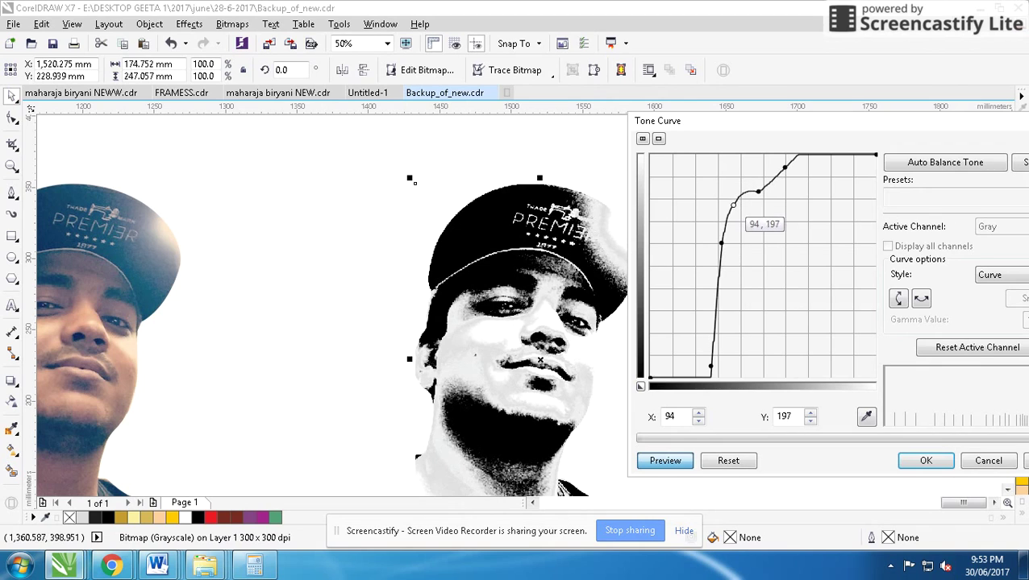
mouse_move(721, 243)
mouse_down()
mouse_move(711, 255)
mouse_move(723, 245)
mouse_up()
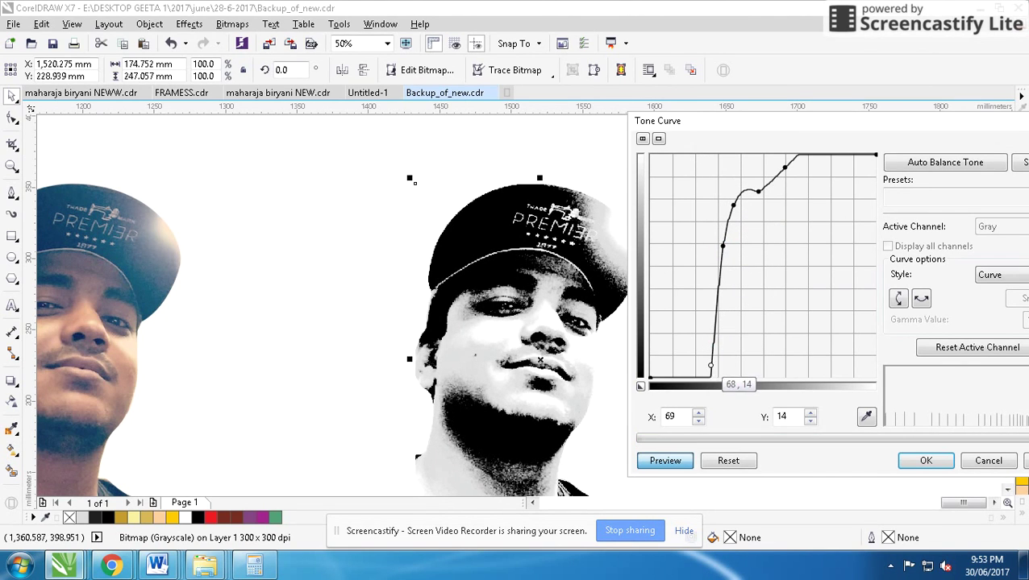
drag(713, 372, 693, 352)
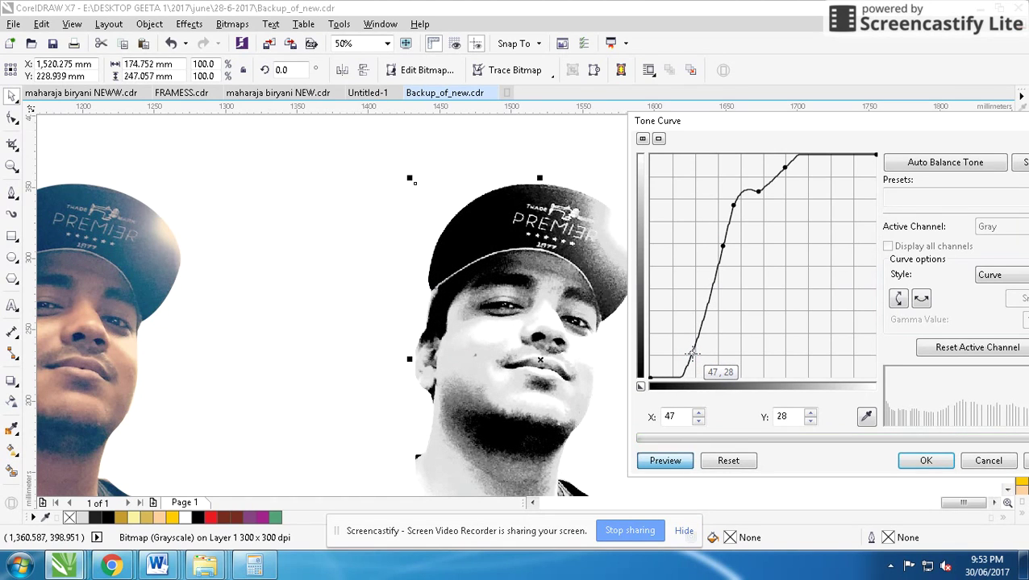
click(925, 462)
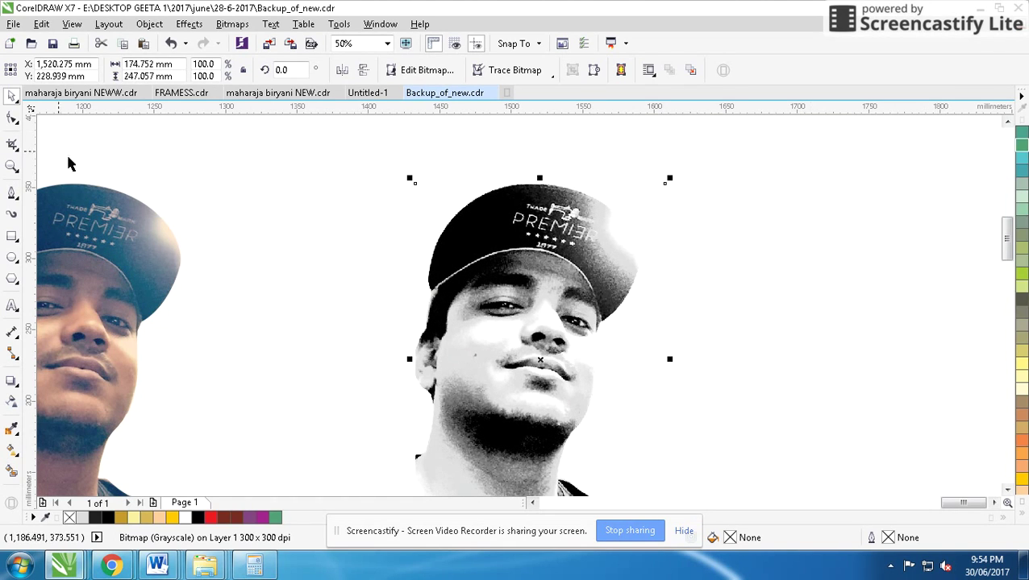
PowerClip the grayscale portrait inside the red Gauge Effect square
scroll(542, 272, down, 2)
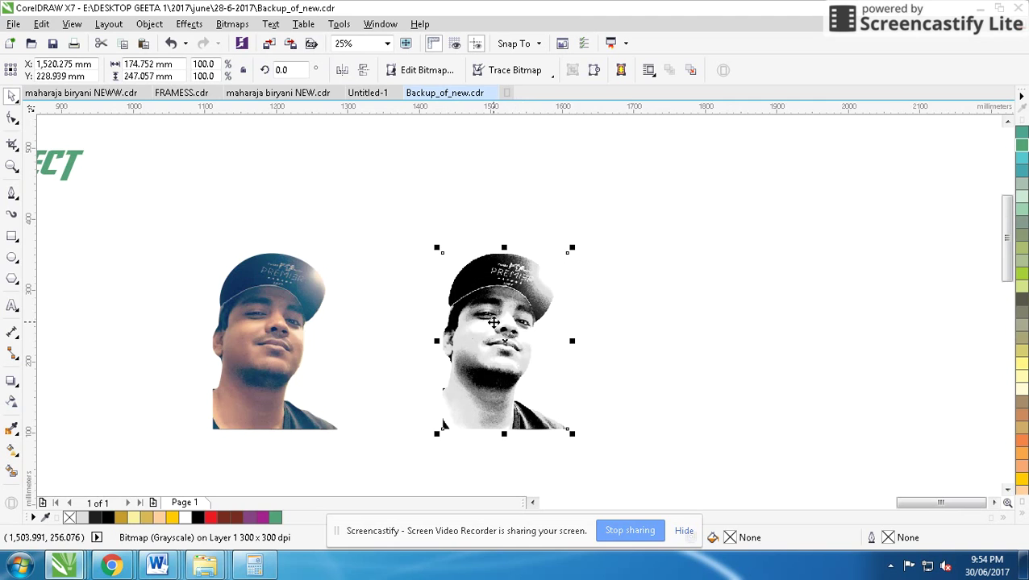
scroll(492, 323, up, 2)
scroll(535, 294, down, 4)
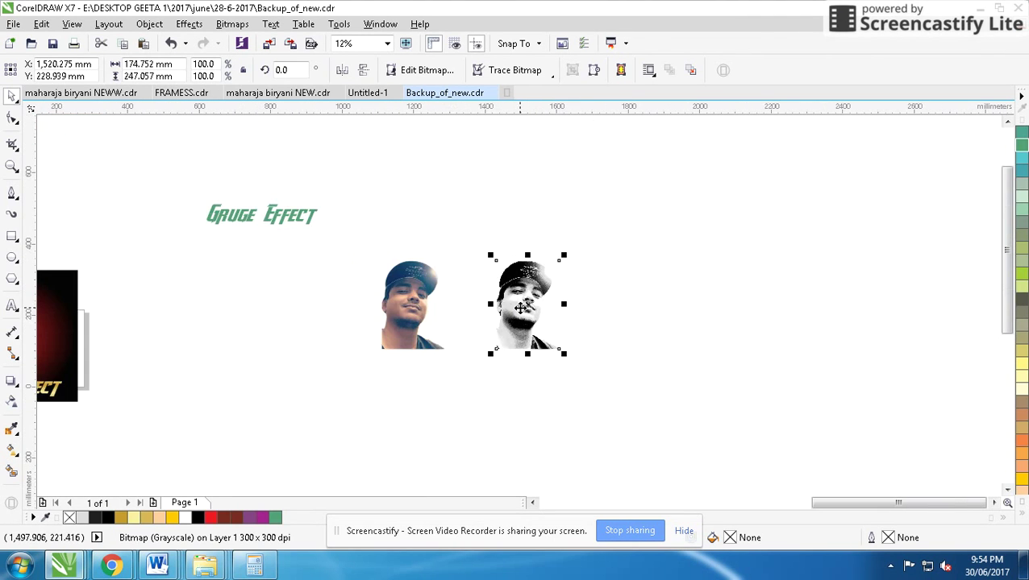
scroll(522, 308, down, 2)
drag(524, 302, 336, 310)
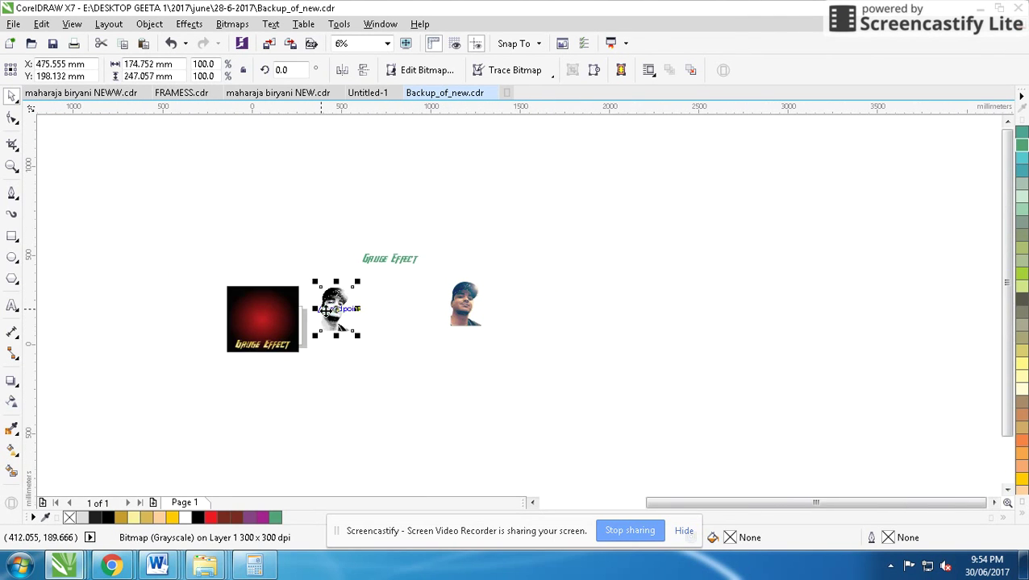
scroll(336, 310, up, 2)
mouse_move(534, 303)
mouse_down()
mouse_move(430, 320)
mouse_move(374, 308)
mouse_up()
click(482, 368)
Enlarge the clipped portrait to 127.9% and nudge it down within the frame
scroll(306, 351, up, 2)
ctrl+click(459, 300)
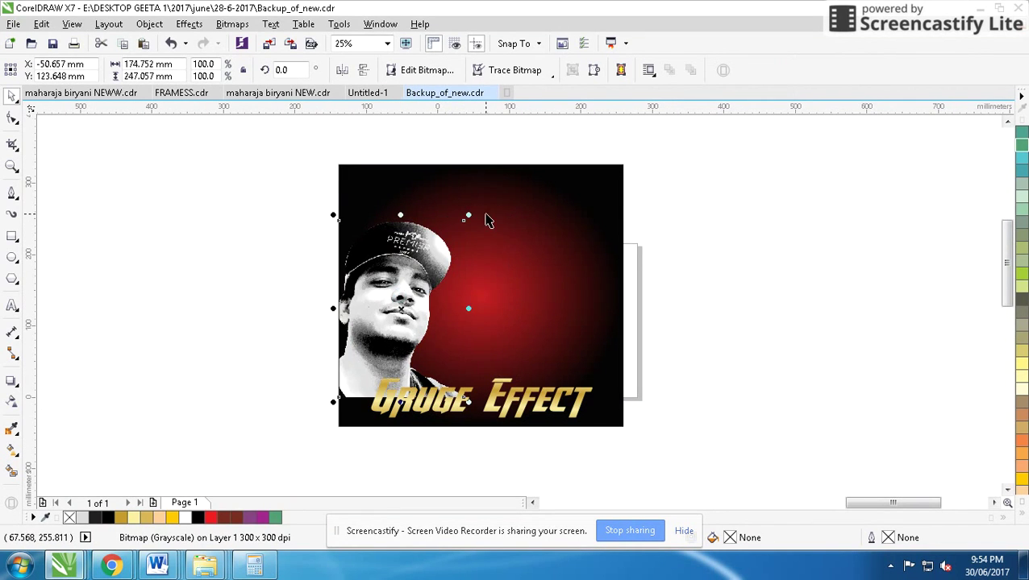
drag(470, 218, 508, 166)
drag(530, 345, 532, 362)
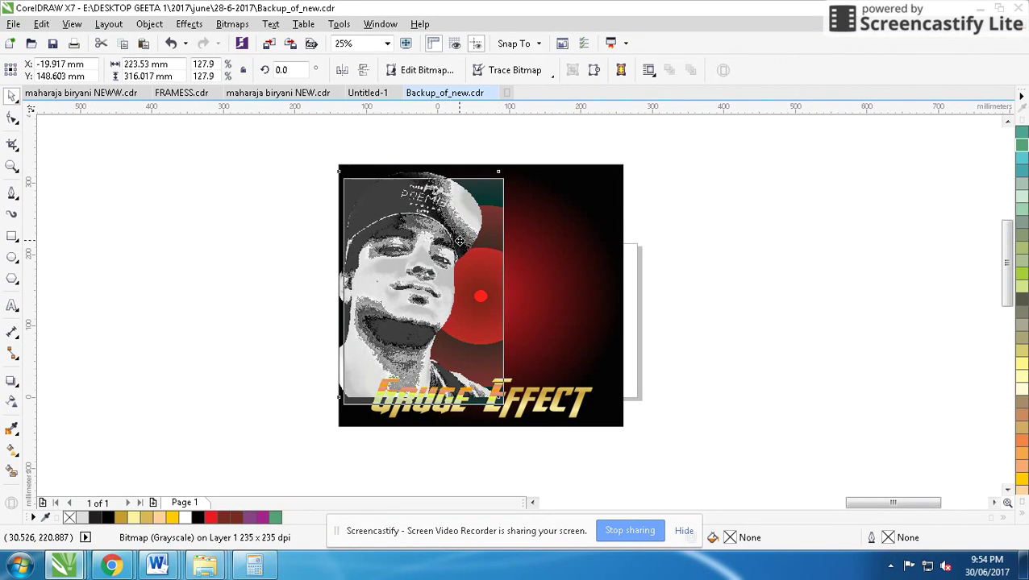
click(536, 386)
Split the Gauge Effect title onto two lines, with EFFECT on the second
double_click(505, 393)
key(Return)
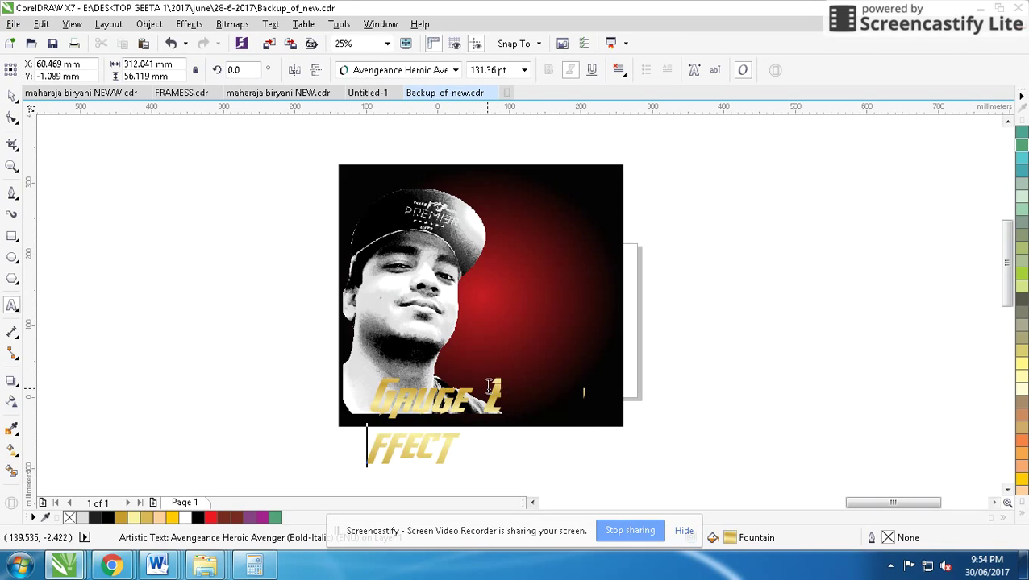
key(BackSpace)
click(482, 393)
key(Return)
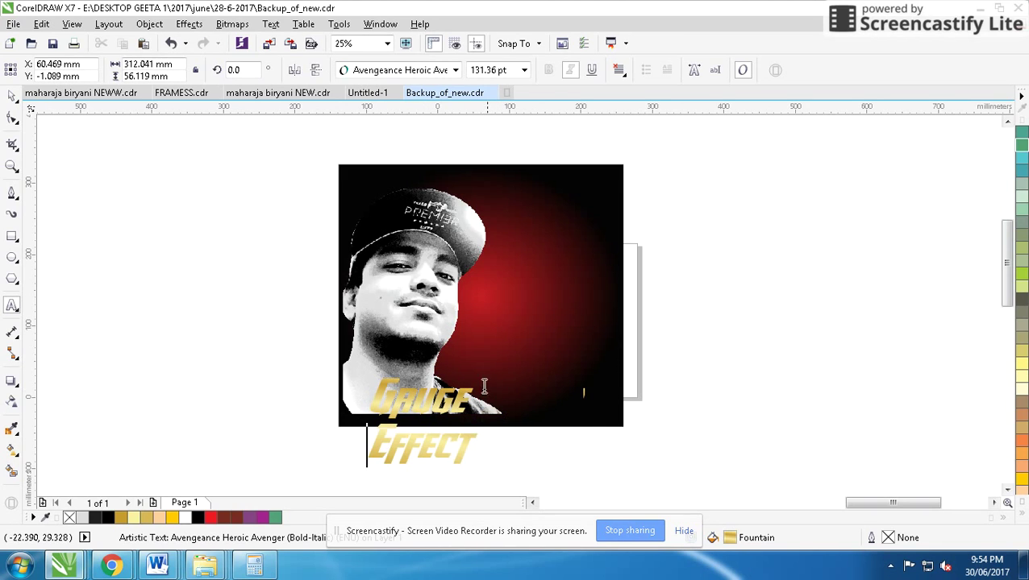
Make the title text white and move it right of the portrait
key(ctrl+a)
click(1018, 515)
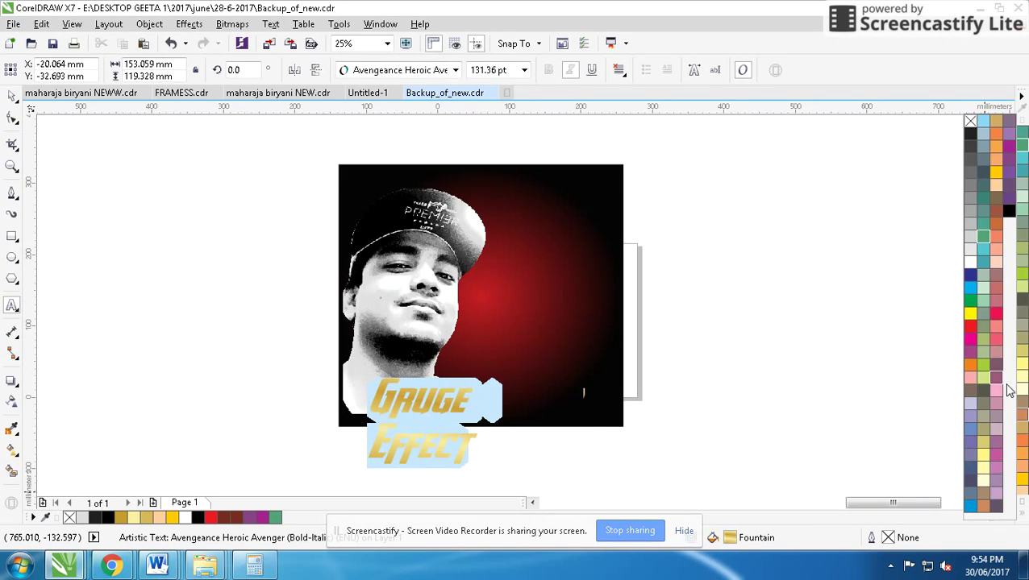
click(970, 263)
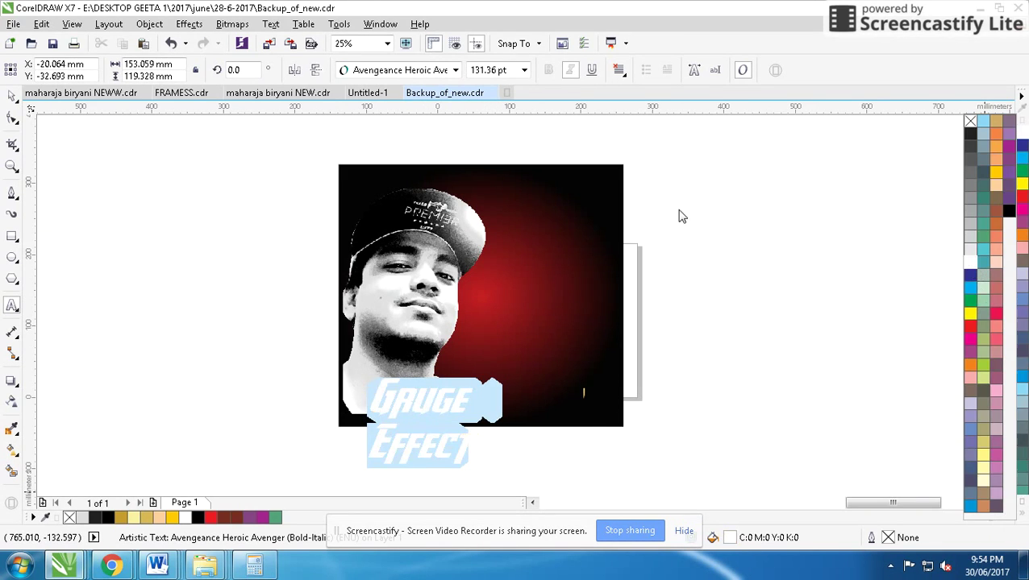
click(12, 95)
drag(423, 407, 536, 312)
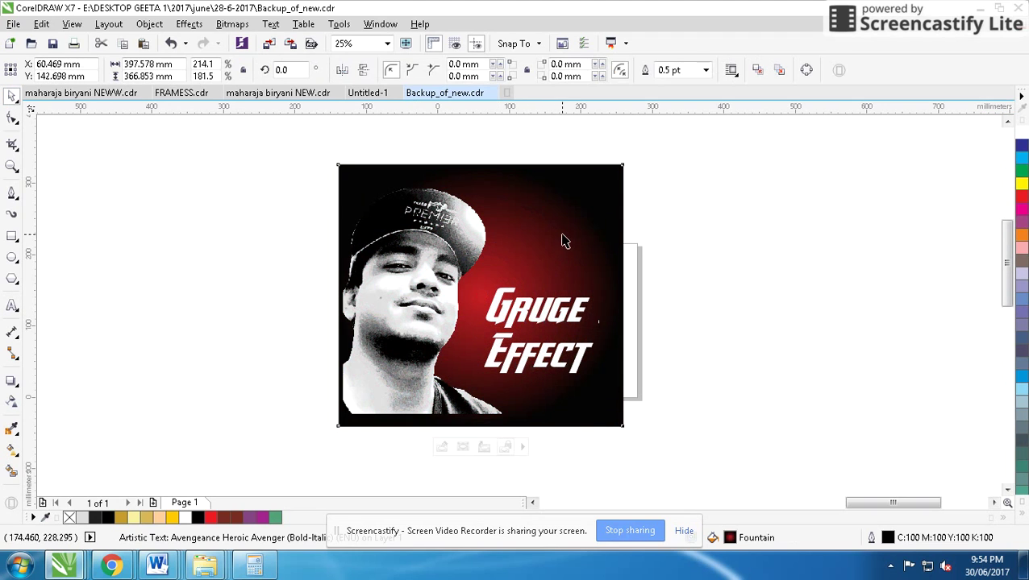
Change the gradient's red stop to a teal CMYK colour with zero yellow and magenta
key(F11)
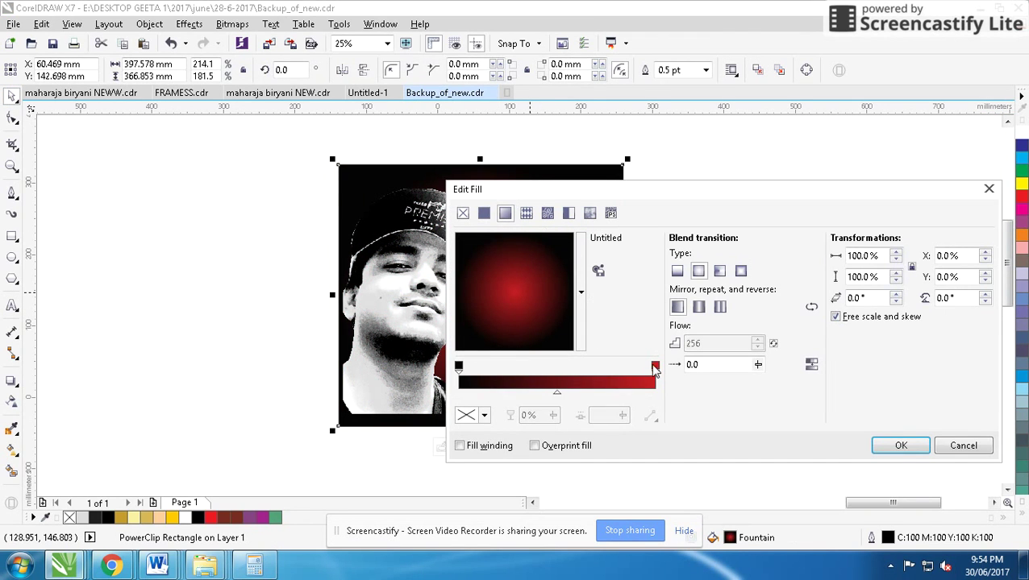
click(655, 367)
click(483, 415)
click(543, 279)
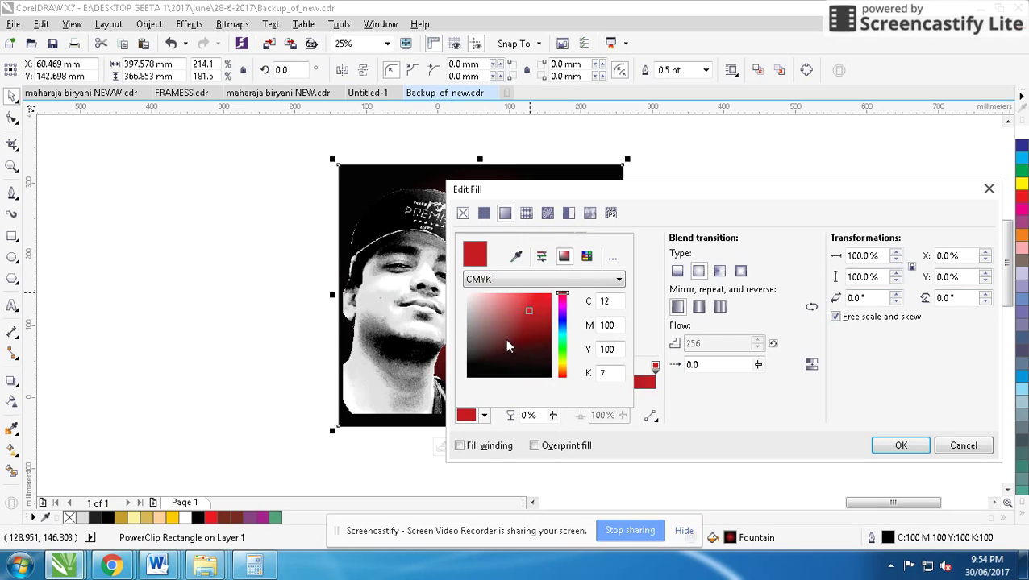
click(470, 347)
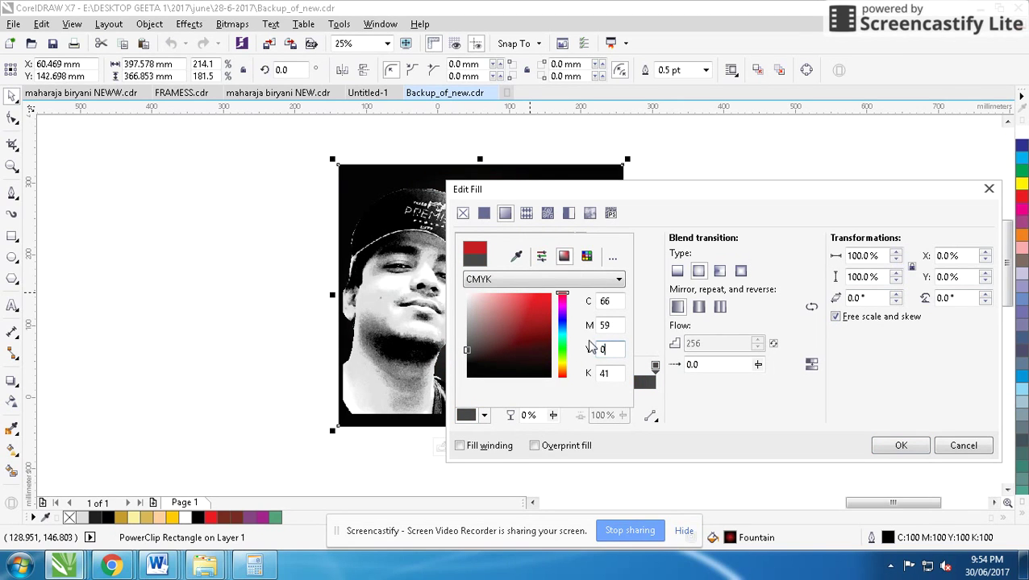
double_click(603, 325)
text(0)
double_click(603, 302)
click(593, 201)
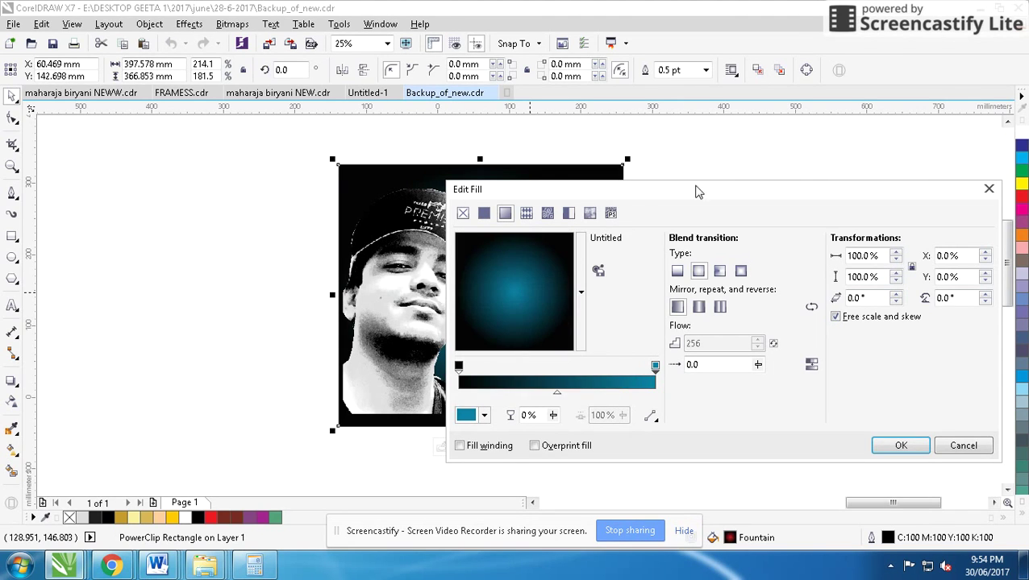
drag(642, 188, 765, 175)
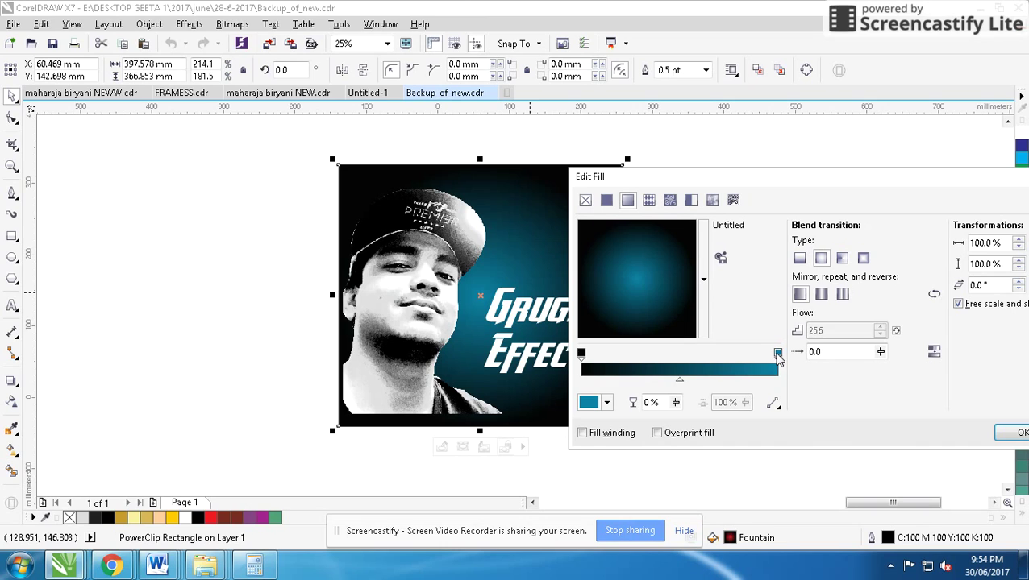
Set the gradient node colour to C0 M0 Y0 K41 and apply the fill
click(607, 403)
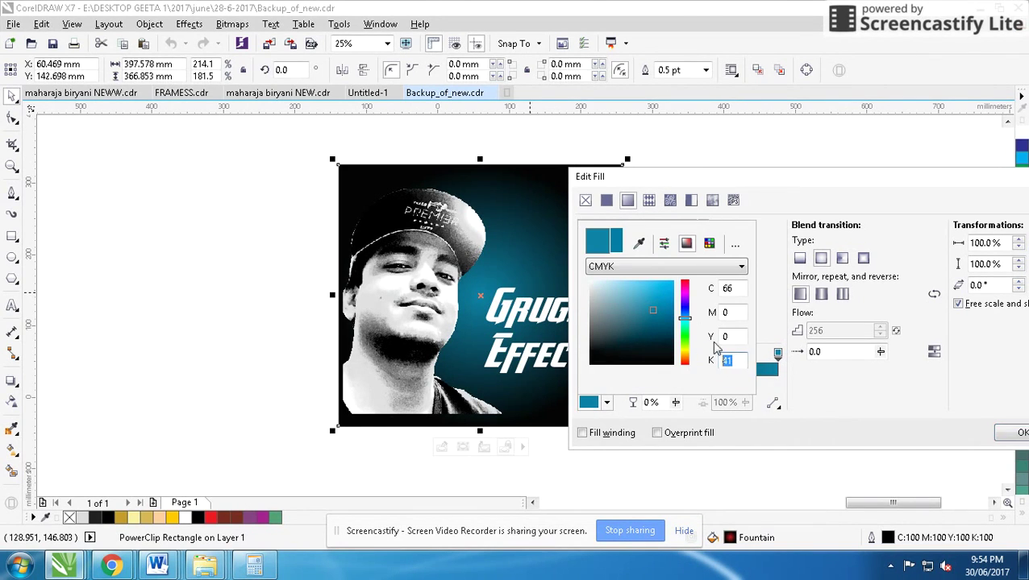
double_click(728, 338)
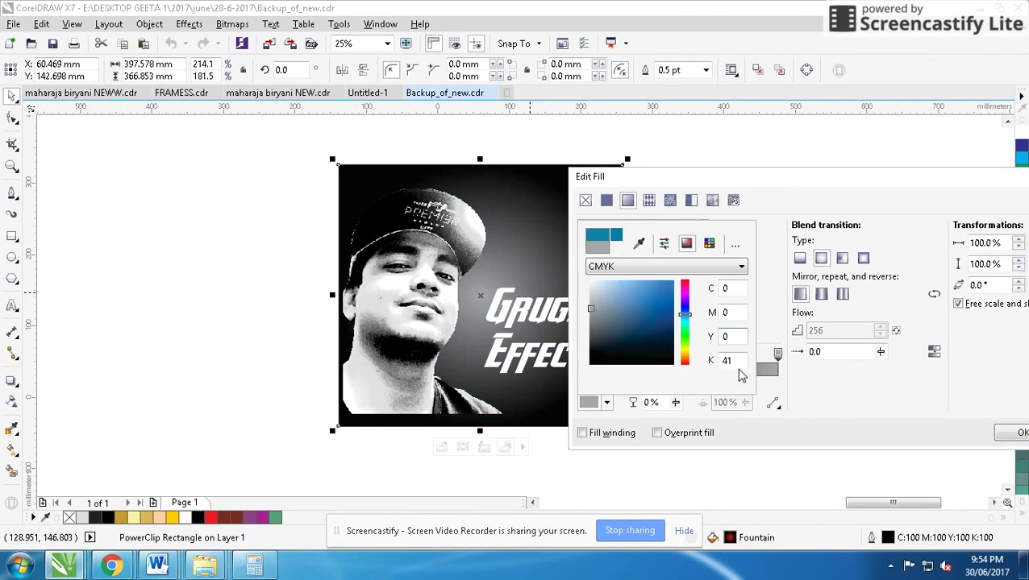
key(Return)
click(1000, 435)
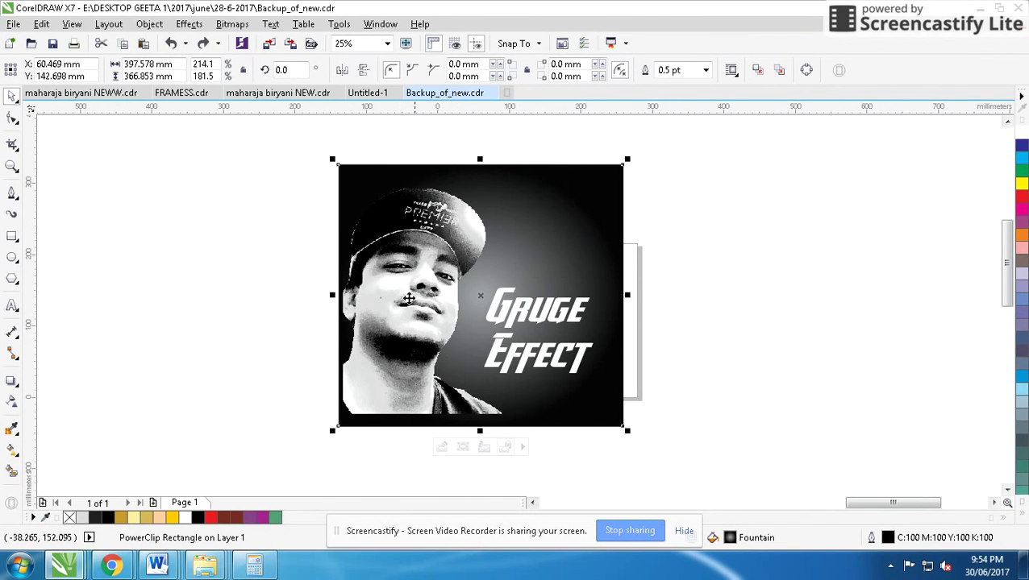
Extract the photo from the poster and split off an inside contour of the frame
right_click(464, 181)
click(483, 138)
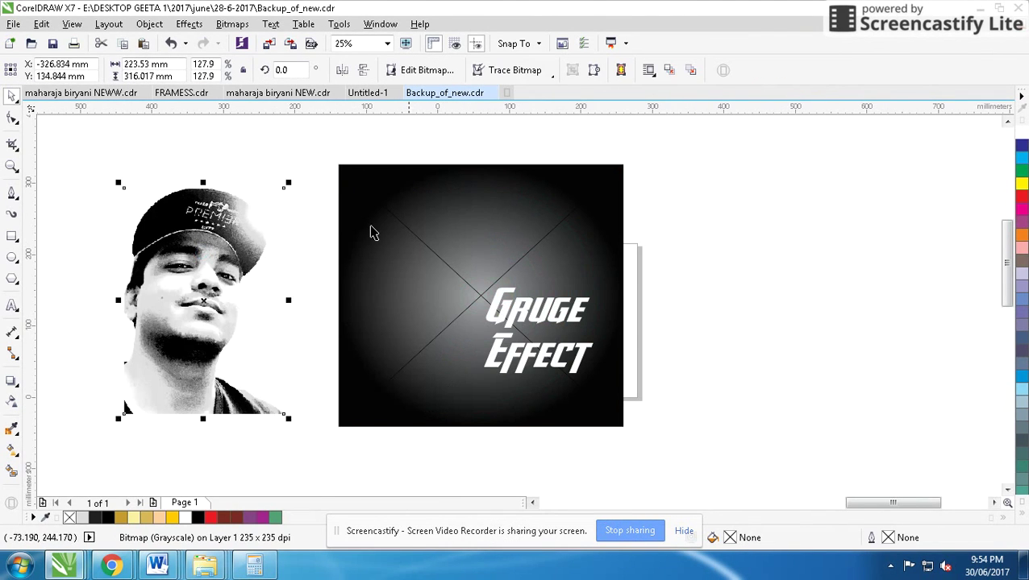
click(20, 395)
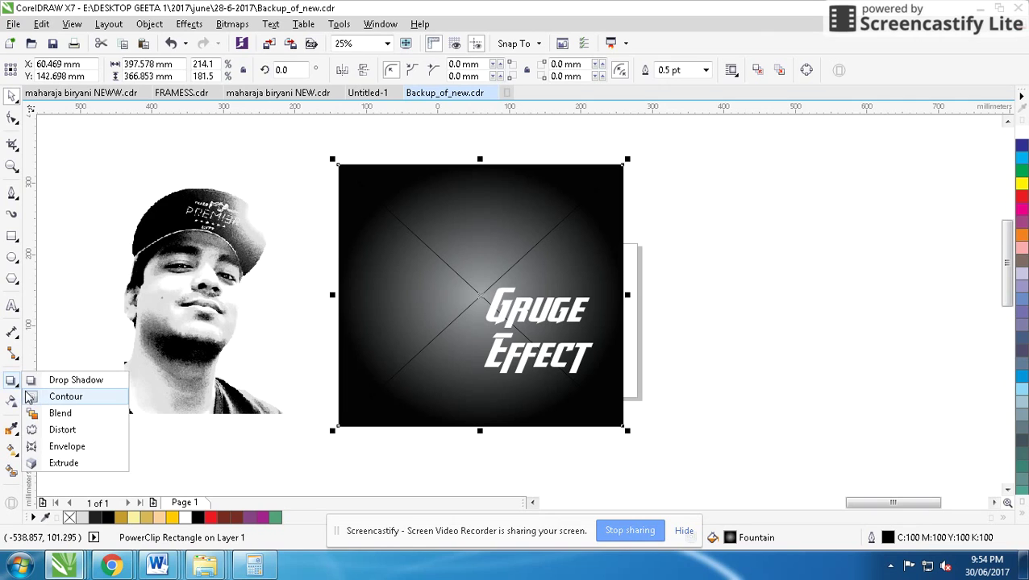
click(51, 398)
drag(342, 176, 353, 188)
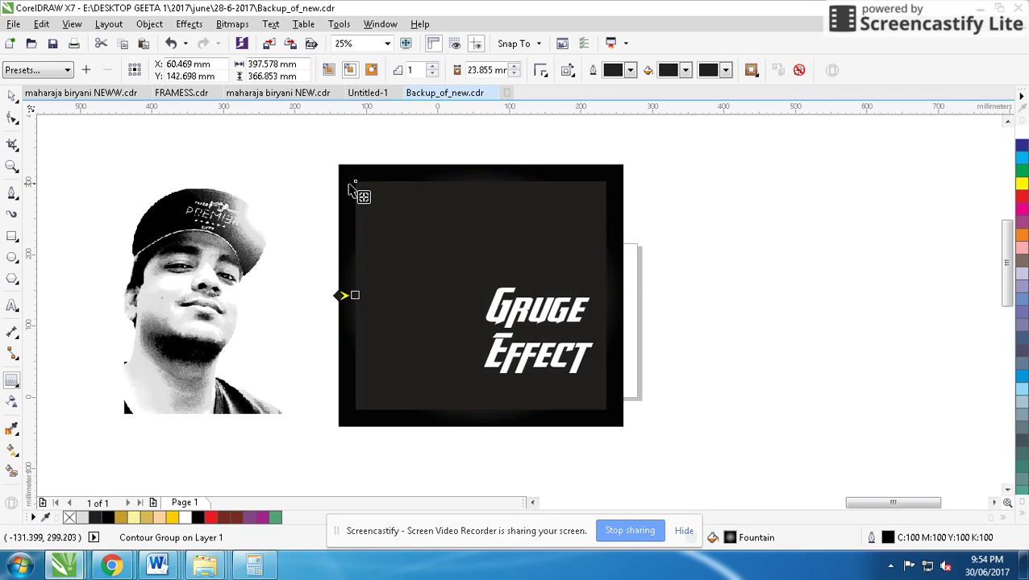
key(space)
right_click(383, 205)
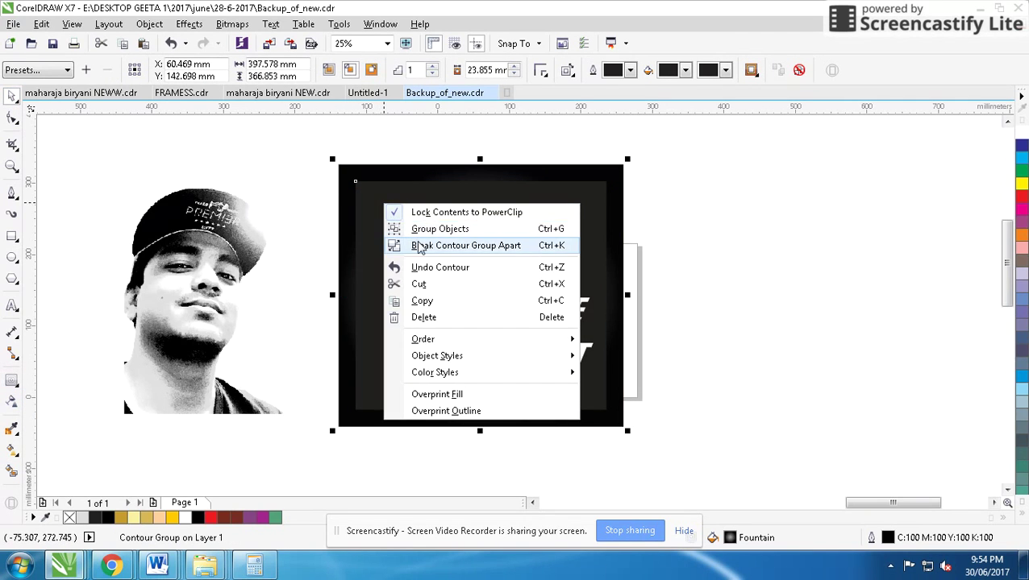
click(435, 245)
Turn the inset shape into a rectangle with a white 12 pt outline
click(406, 179)
right_click(408, 179)
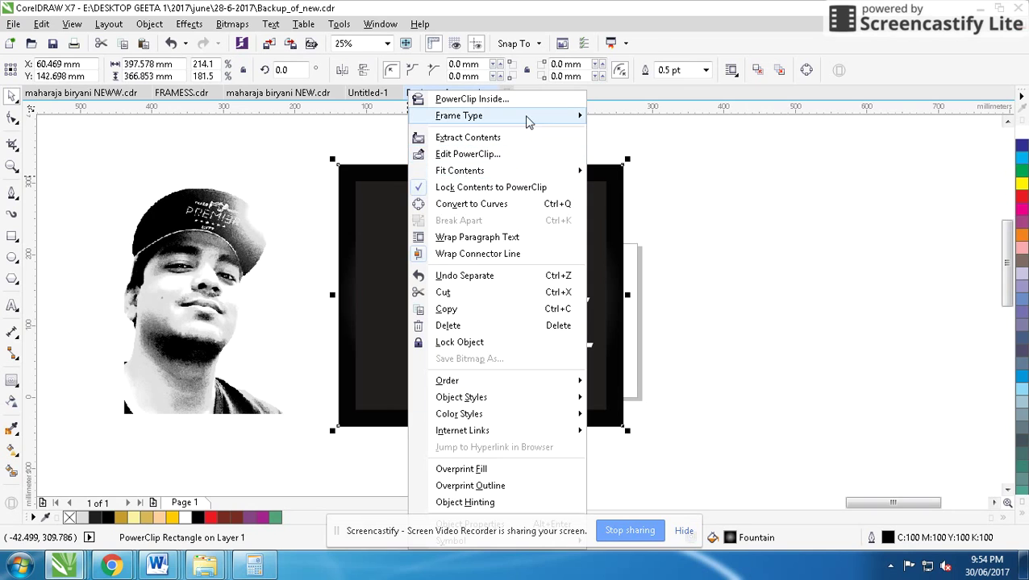
click(641, 150)
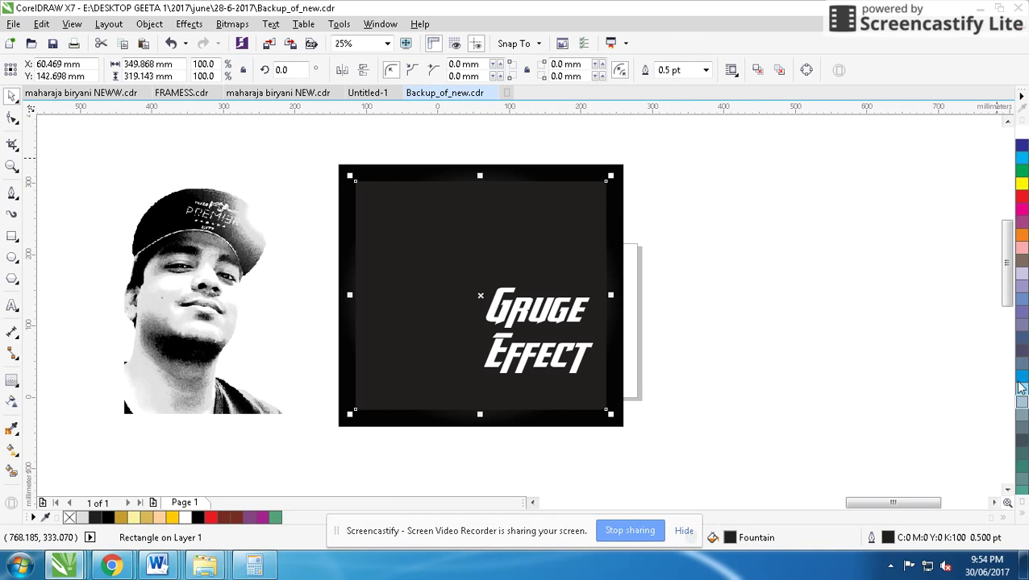
click(1023, 517)
right_click(970, 265)
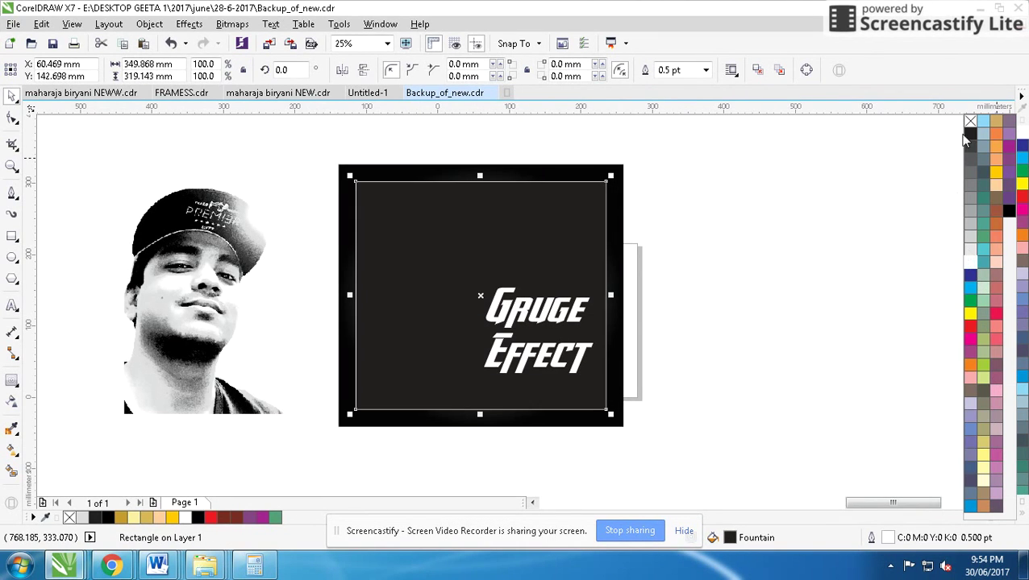
click(706, 70)
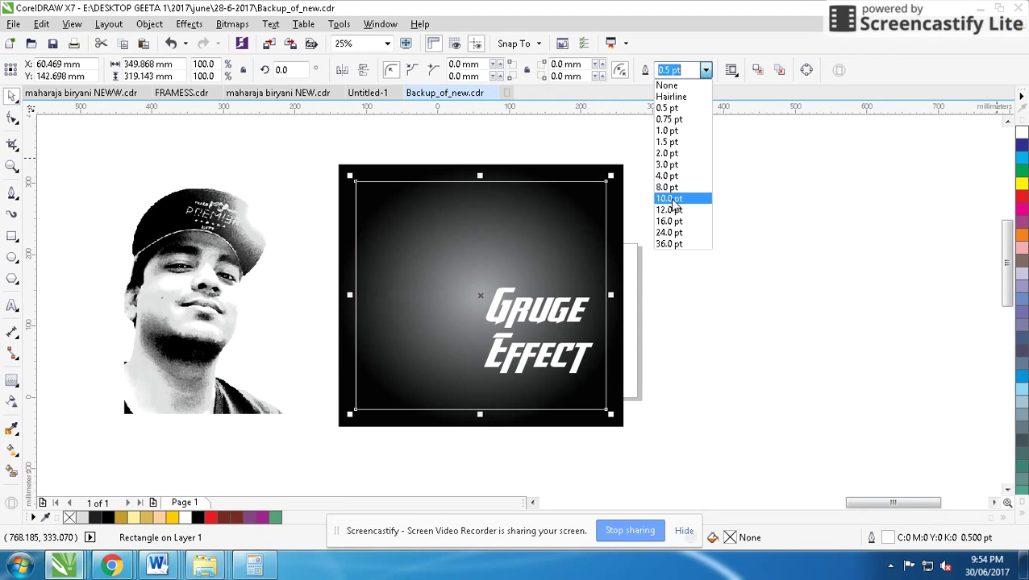
click(677, 211)
PowerClip the portrait inside the inset rectangle, then shrink and reposition it to fit
drag(288, 253, 403, 245)
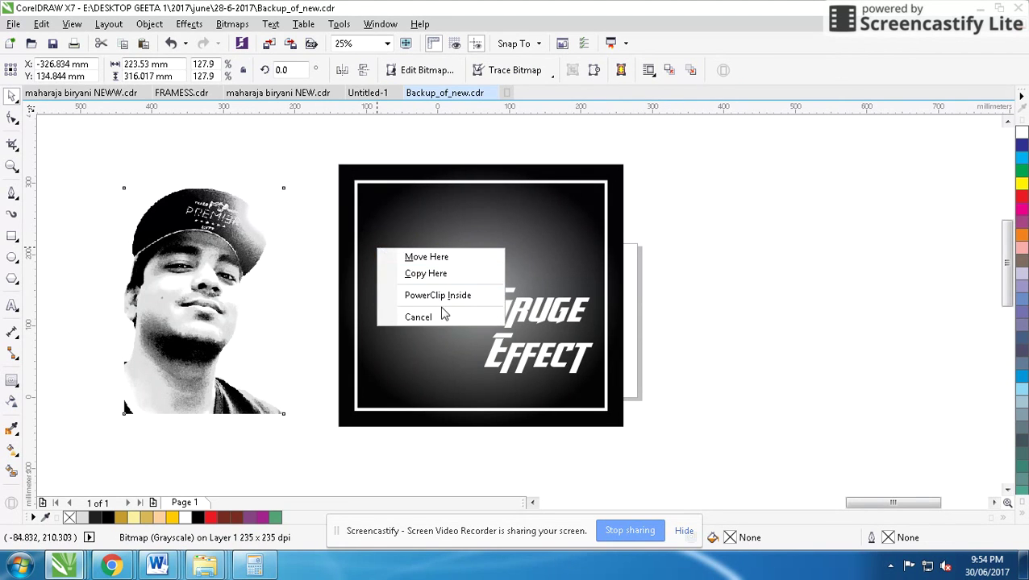
click(452, 293)
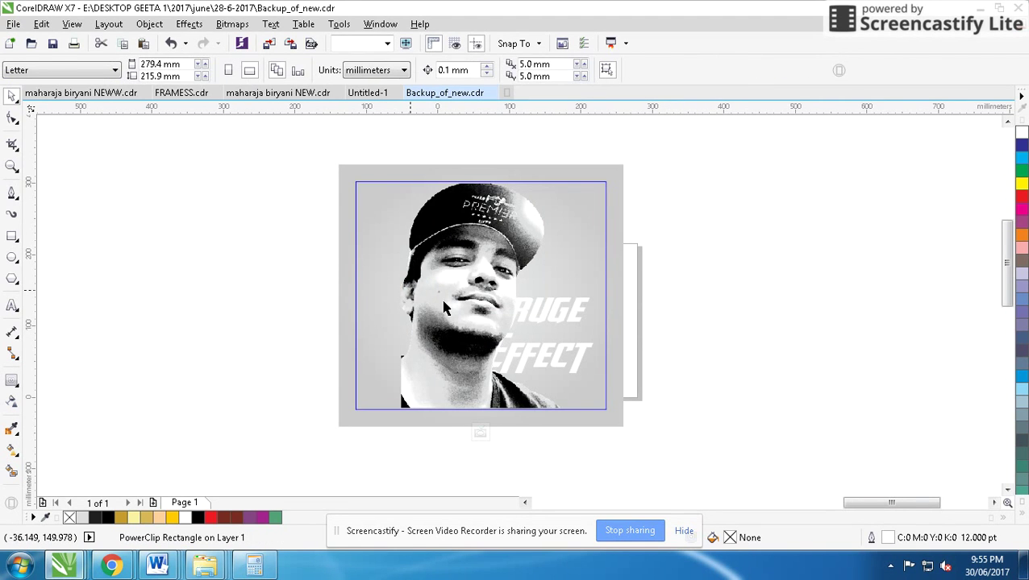
drag(444, 307, 407, 310)
drag(523, 189, 503, 216)
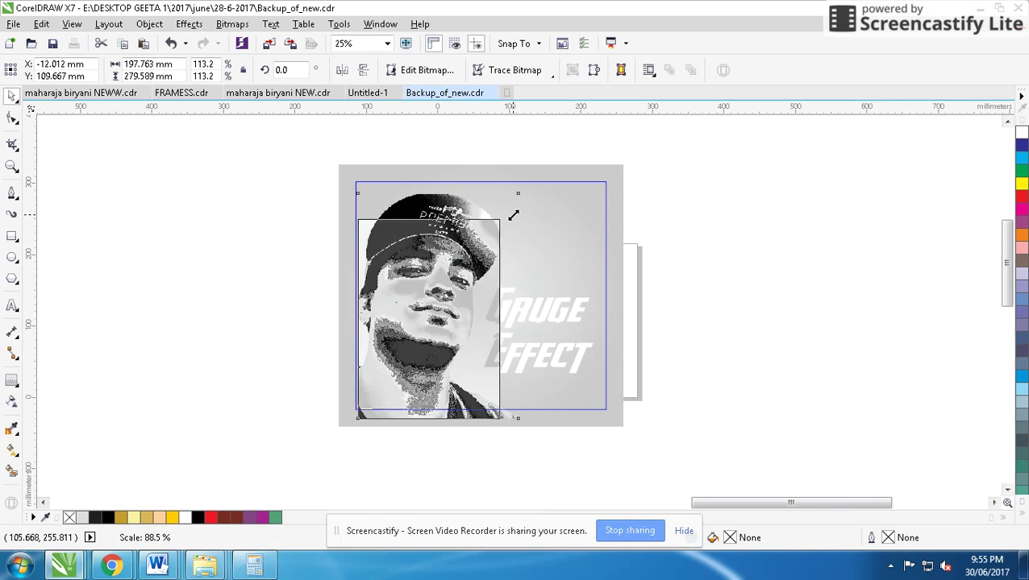
mouse_move(460, 281)
mouse_down()
mouse_move(452, 268)
mouse_move(460, 275)
mouse_up()
click(677, 289)
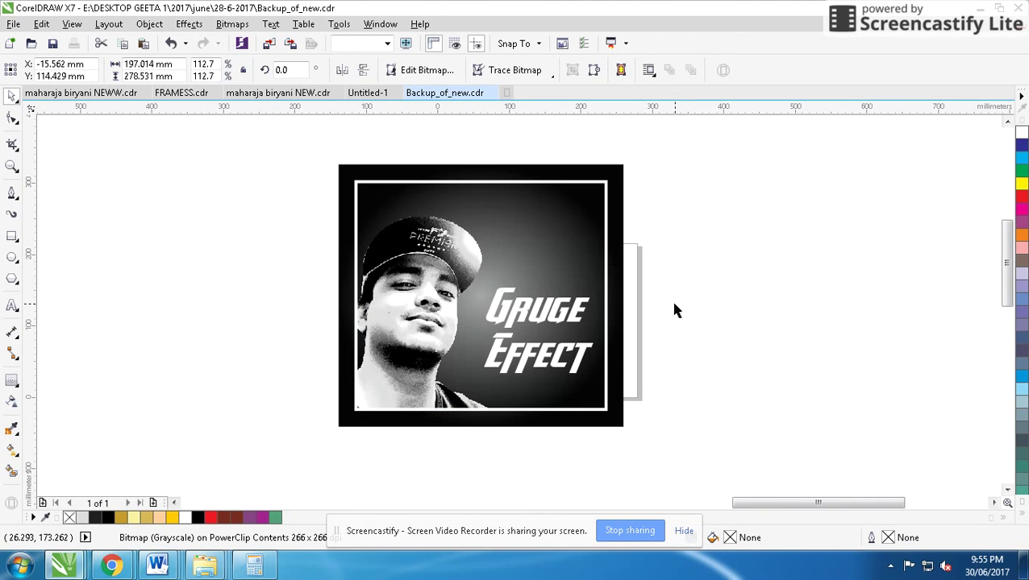
Nudge the 'Gauge Effect' text and place a duplicate of the framed poster to the right
mouse_move(587, 317)
mouse_down()
mouse_move(535, 149)
mouse_move(524, 152)
mouse_up()
scroll(645, 306, down, 1)
click(451, 306)
scroll(630, 292, down, 1)
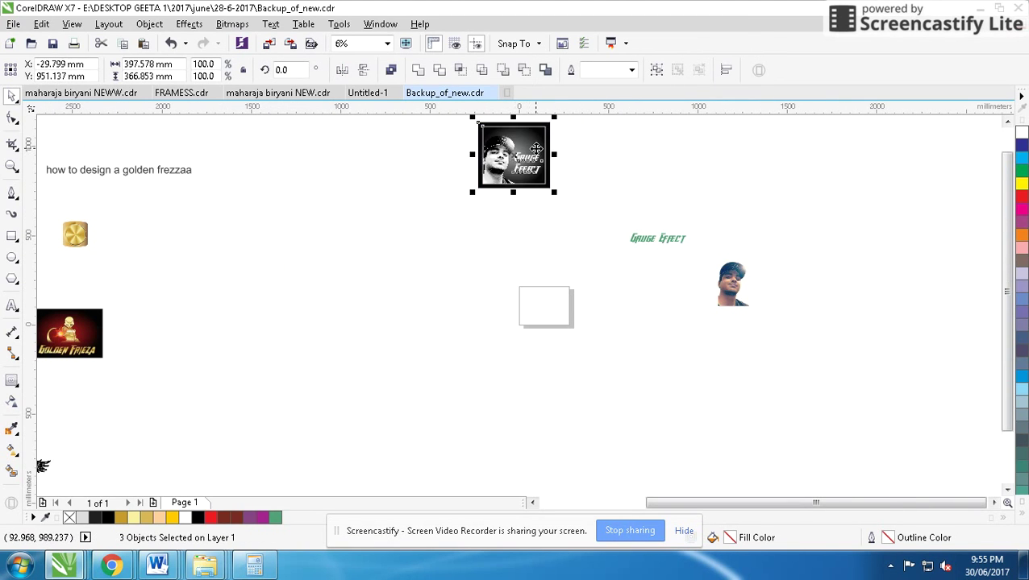
scroll(500, 322, up, 1)
scroll(537, 349, up, 1)
drag(408, 315, 722, 314)
right_click(721, 315)
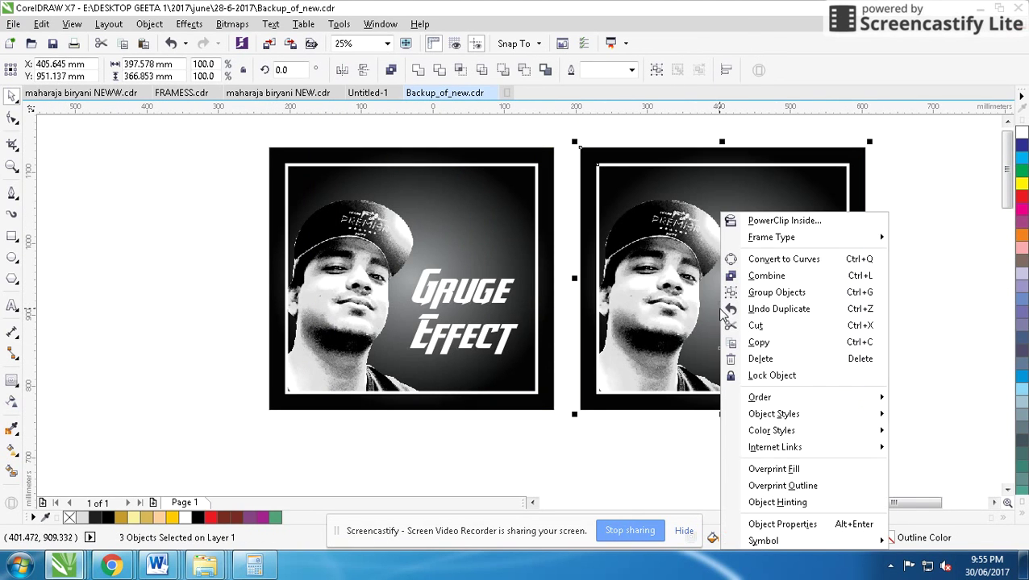
click(594, 442)
double_click(654, 316)
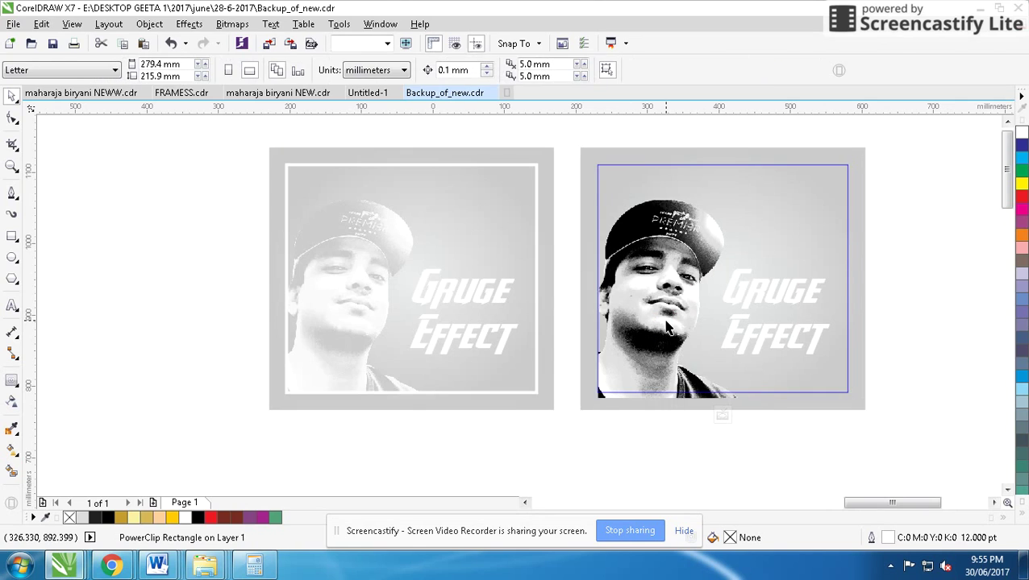
Convert the right portrait to 1-bit black and white using the Halftone method with finer lines
click(232, 23)
mouse_move(249, 167)
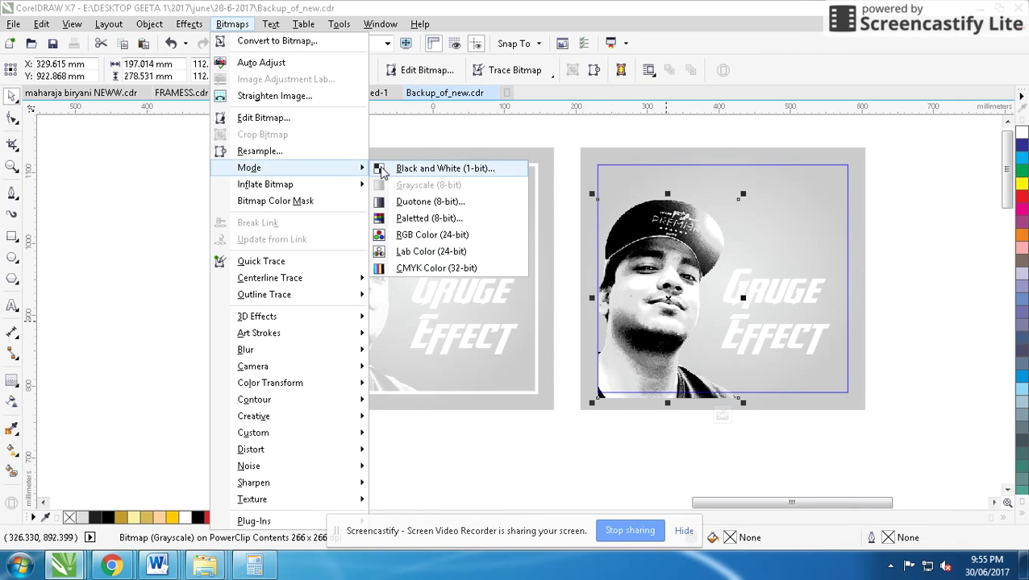
click(393, 170)
drag(592, 119, 393, 176)
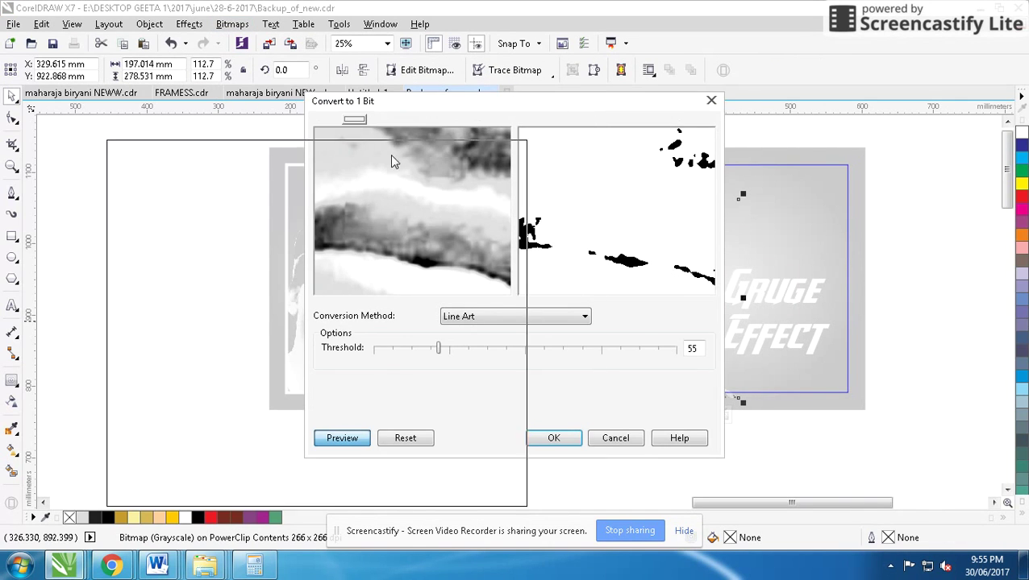
drag(268, 229, 268, 321)
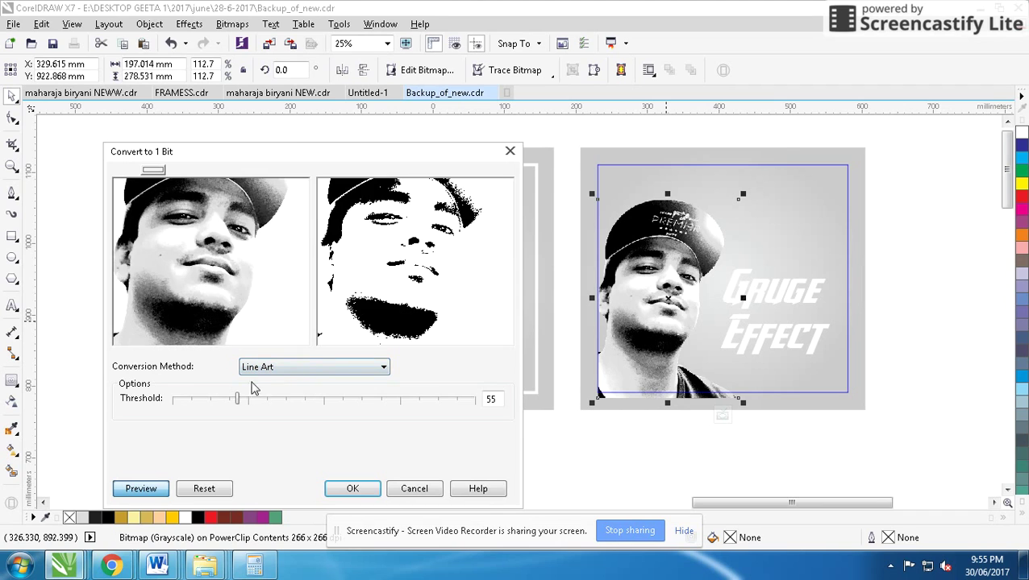
click(186, 403)
mouse_move(210, 405)
mouse_down()
mouse_move(359, 405)
mouse_move(279, 405)
mouse_up()
right_click(272, 310)
click(292, 368)
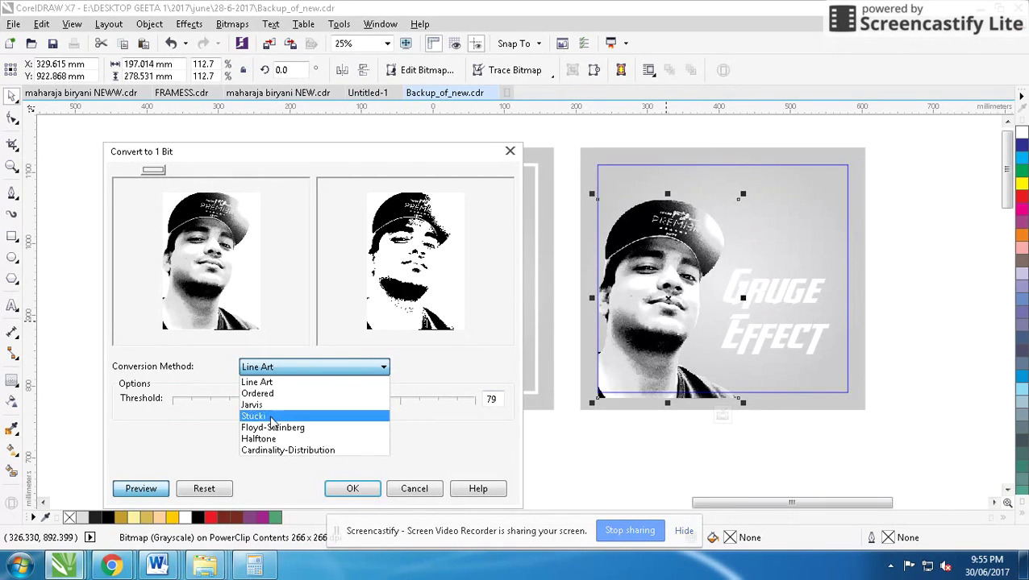
click(294, 440)
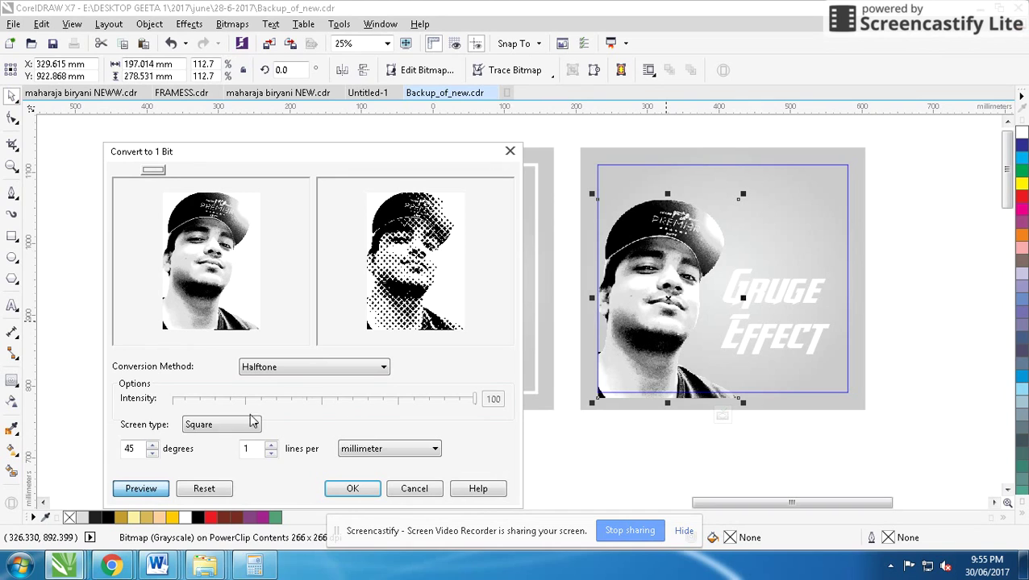
click(271, 450)
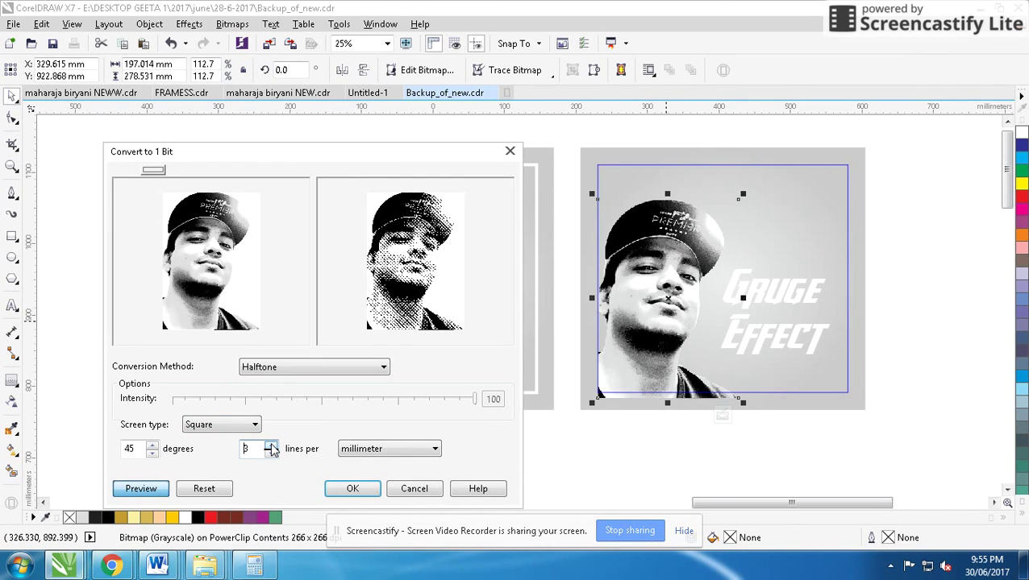
click(352, 488)
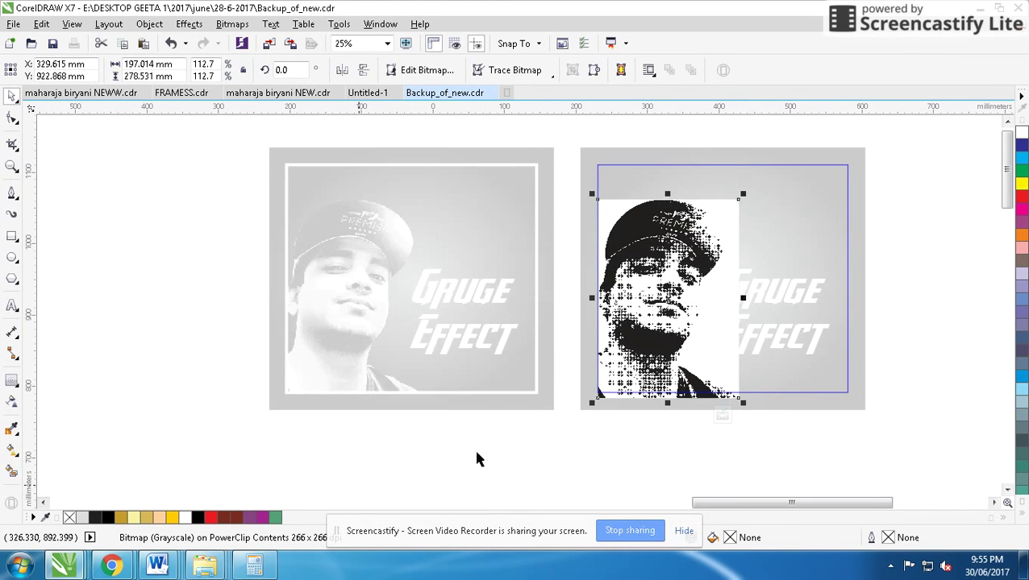
Make the halftone dots white with no background fill, then finish editing the PowerClip
key(alt+b)
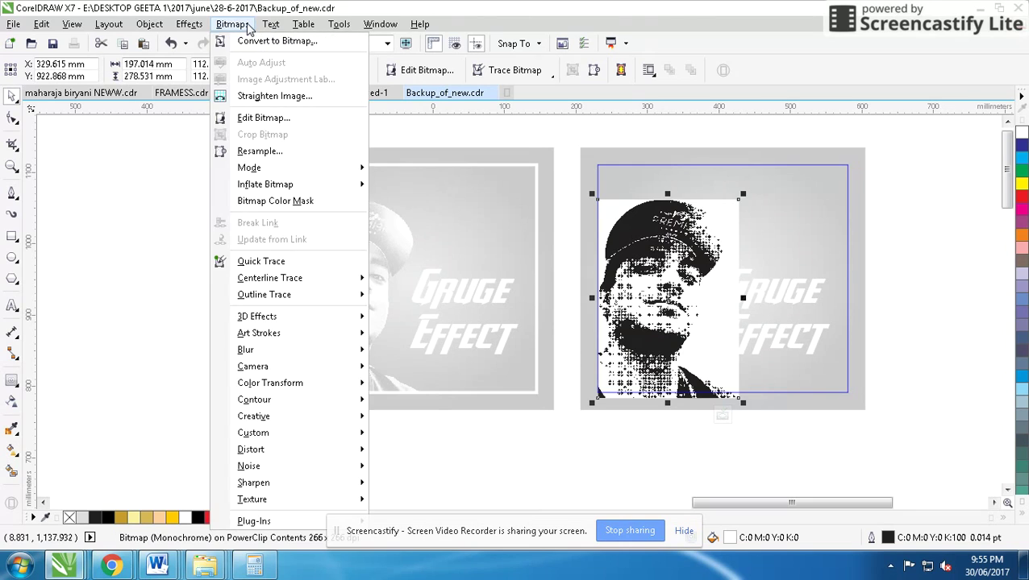
key(Right)
scroll(1017, 202, down, 5)
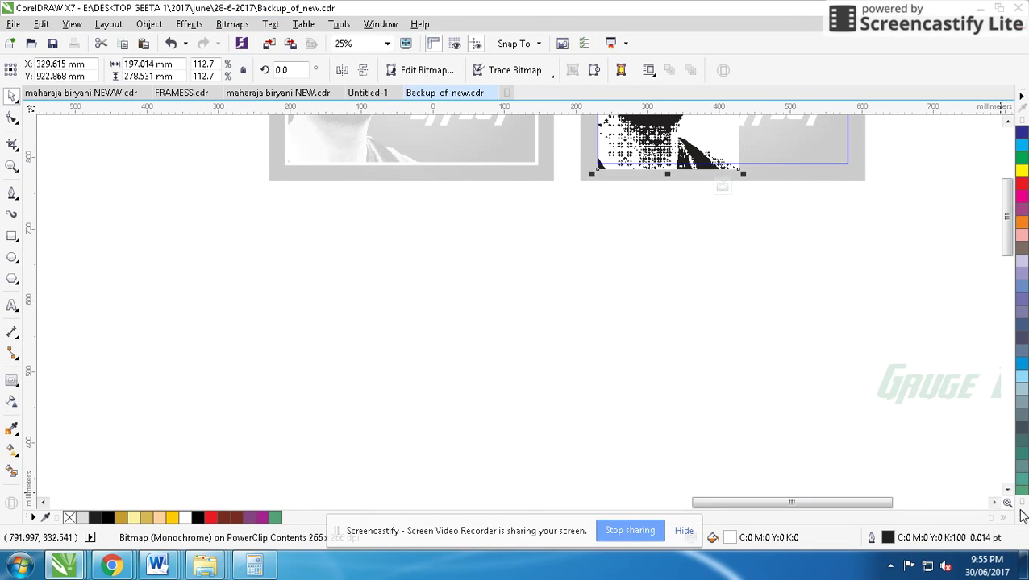
click(1021, 517)
right_click(970, 264)
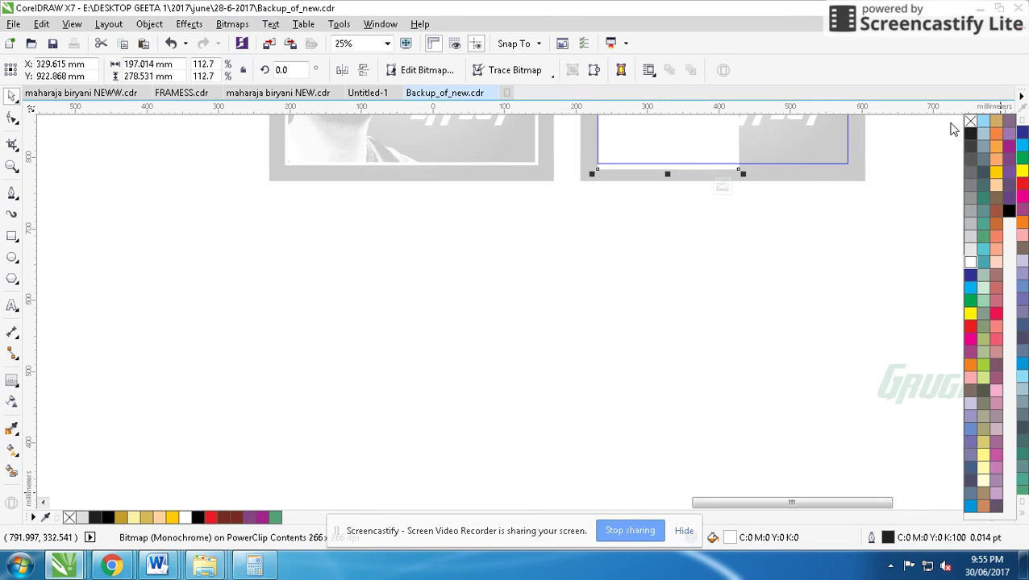
click(970, 122)
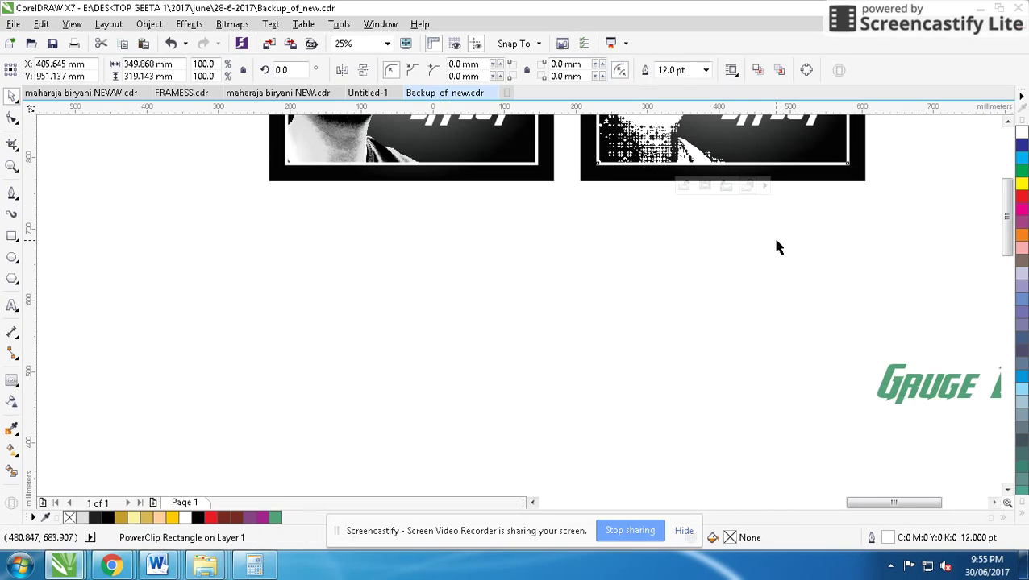
click(772, 242)
Zoom in on the left poster and preview it full screen with F9
scroll(771, 242, down, 2)
scroll(520, 307, up, 2)
key(z)
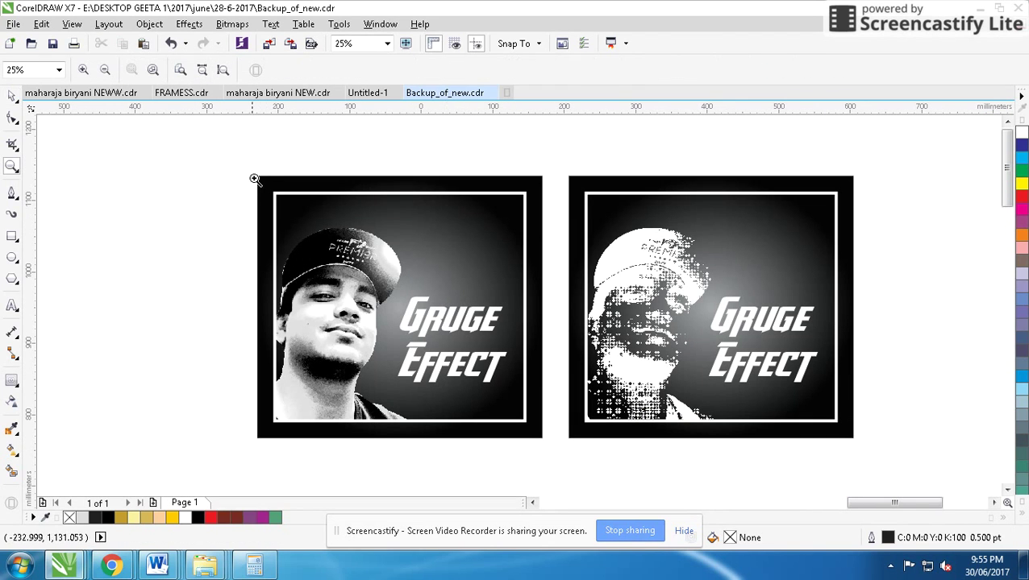
drag(243, 162, 551, 444)
key(F9)
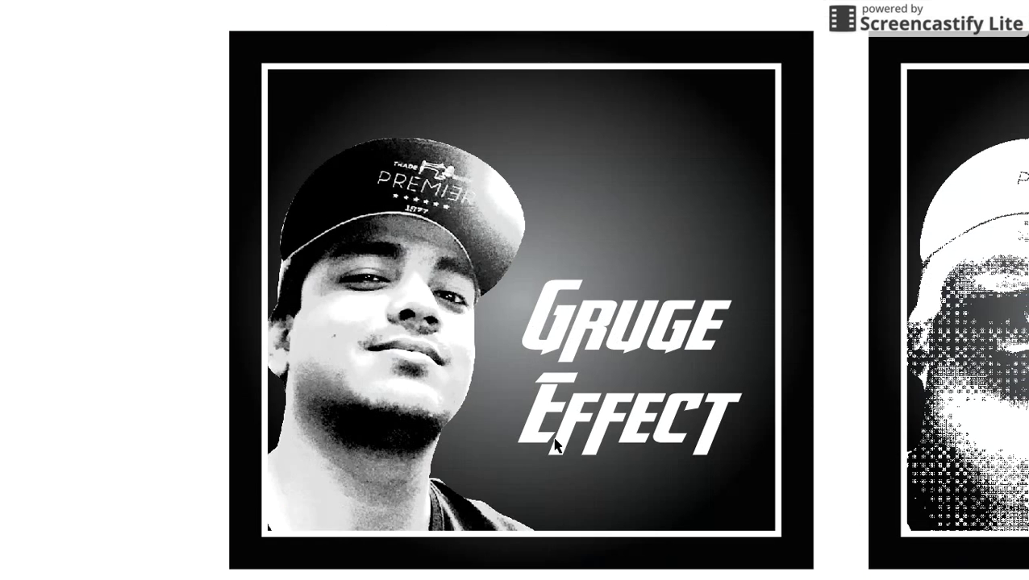